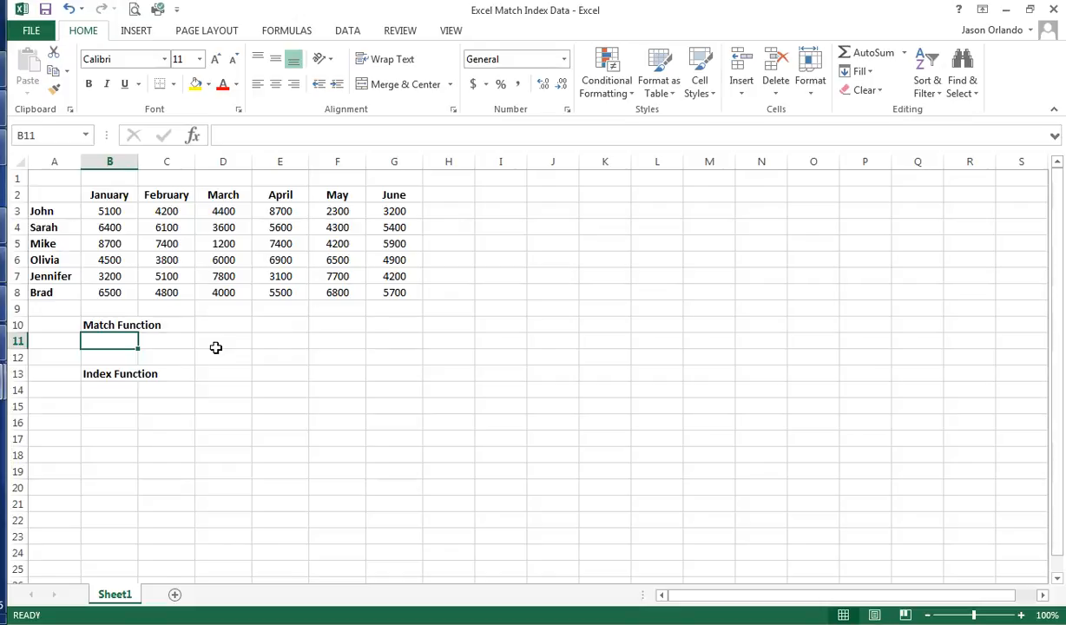
Enter the label "Month" in A11 and the lookup month "March" in A12
{"action": "left_click_drag", "start_coordinate": [110, 193], "coordinate": [399, 192]}
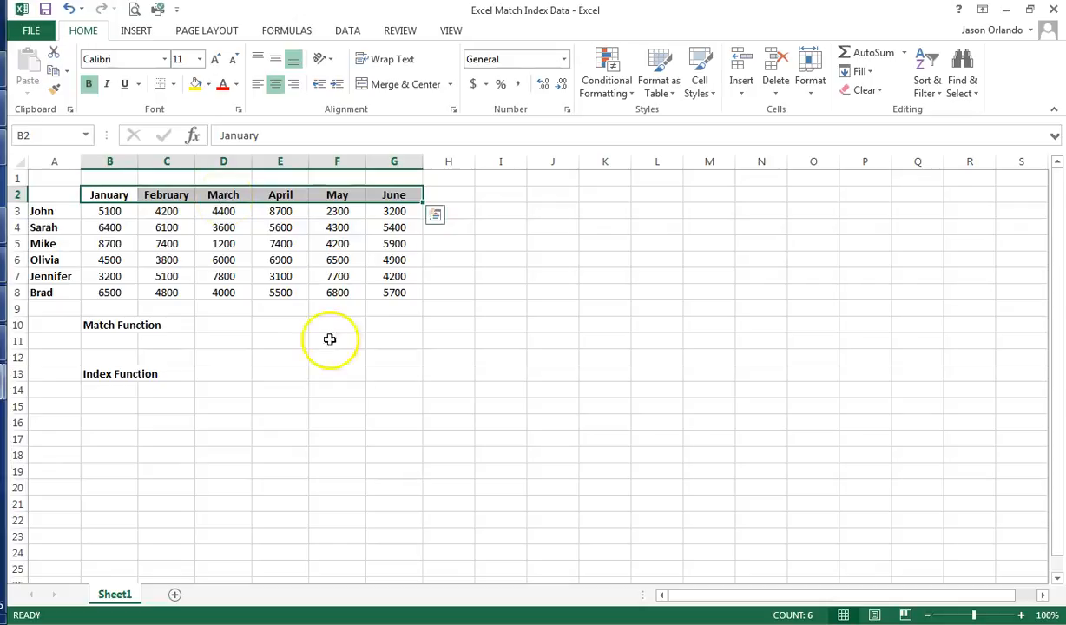
{"action": "left_click", "coordinate": [223, 342]}
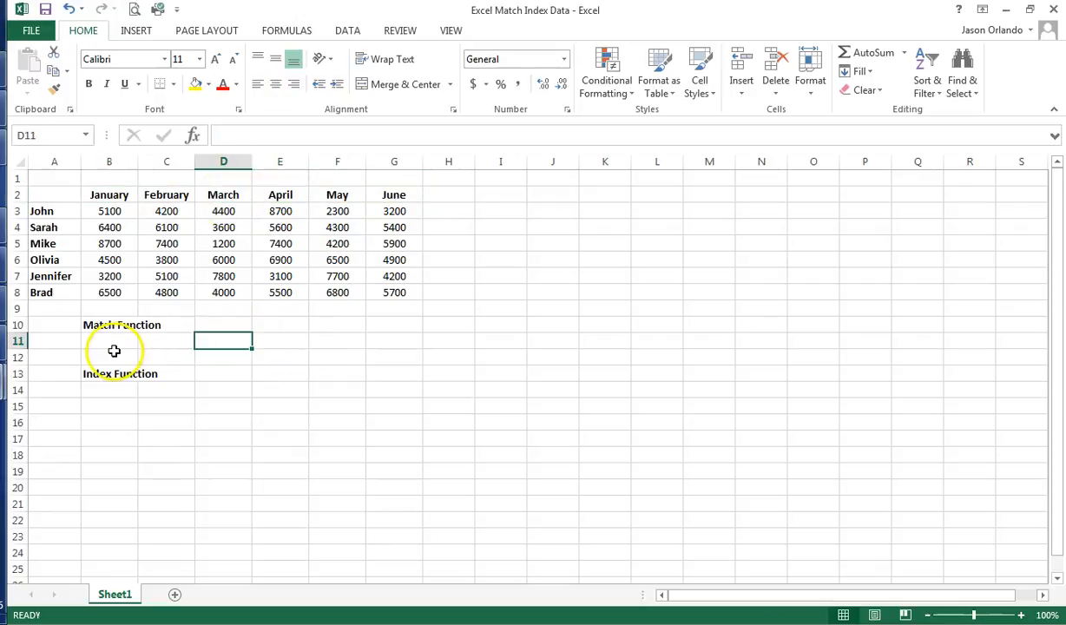
{"action": "left_click", "coordinate": [66, 342]}
{"action": "type", "text": "Month"}
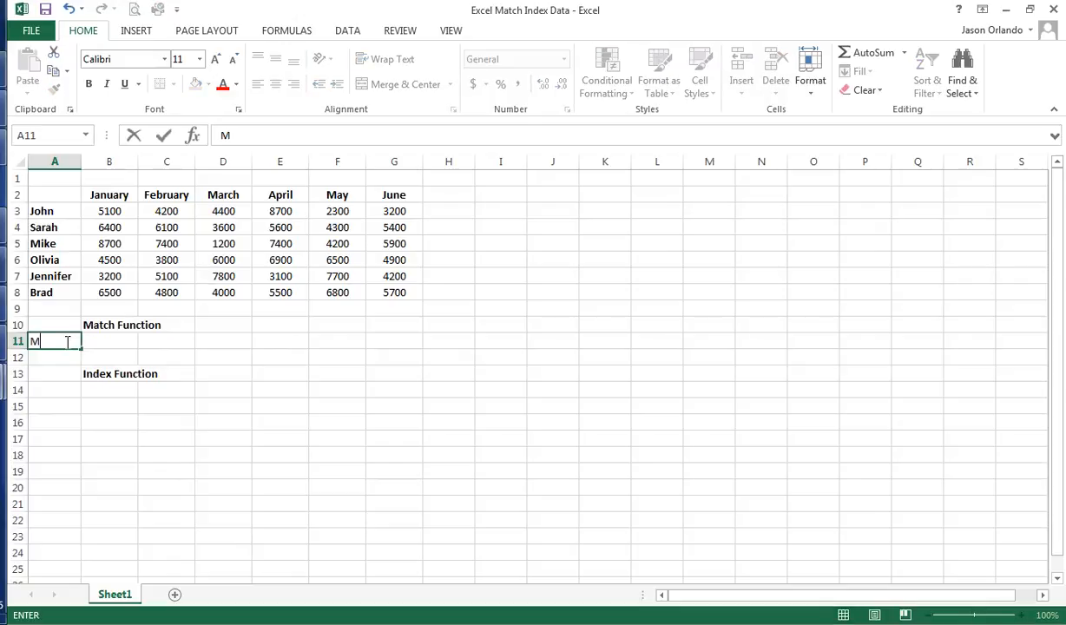
{"action": "key", "text": "Return"}
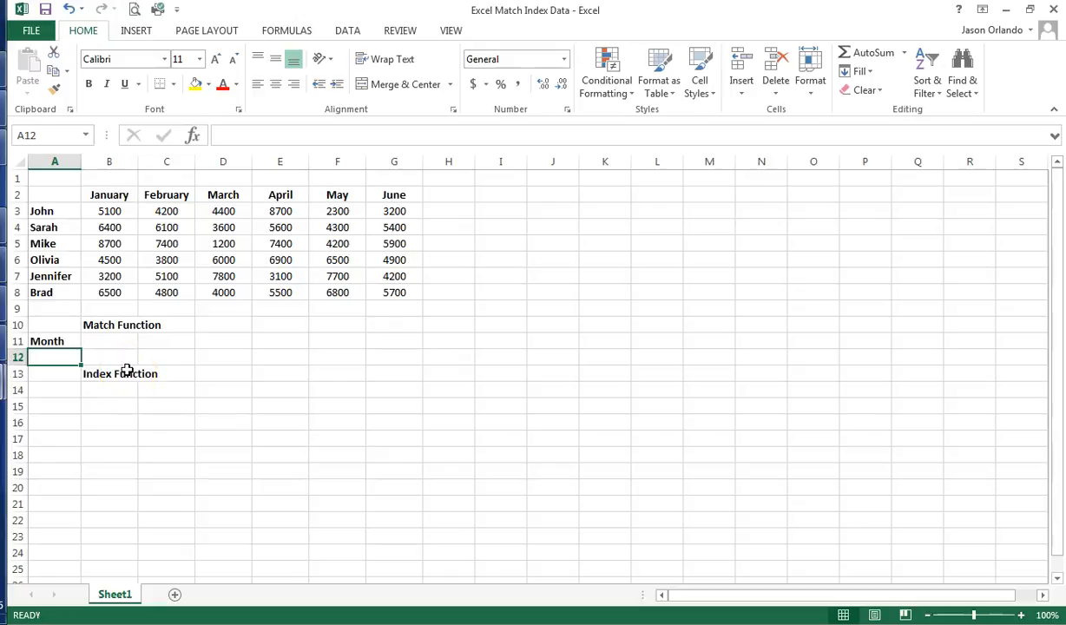
{"action": "type", "text": "March"}
{"action": "key", "text": "Return"}
{"action": "key", "text": "Up"}
{"action": "key", "text": "Right"}
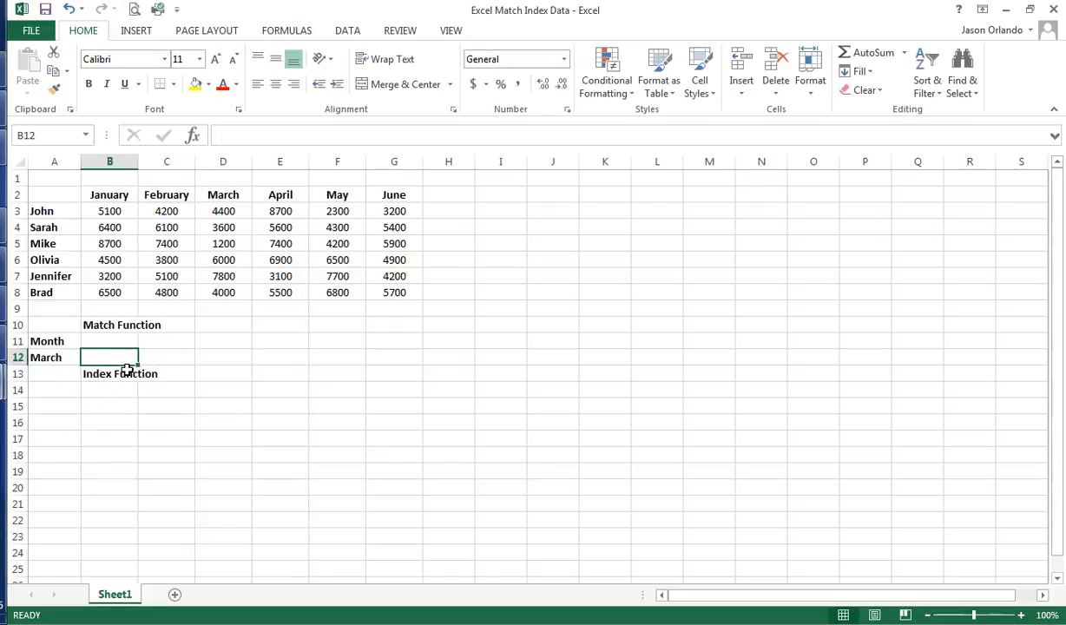
Remove the bold formatting from the lookup month in A12
{"action": "left_click", "coordinate": [53, 357]}
{"action": "left_click", "coordinate": [87, 83]}
{"action": "left_click", "coordinate": [224, 339]}
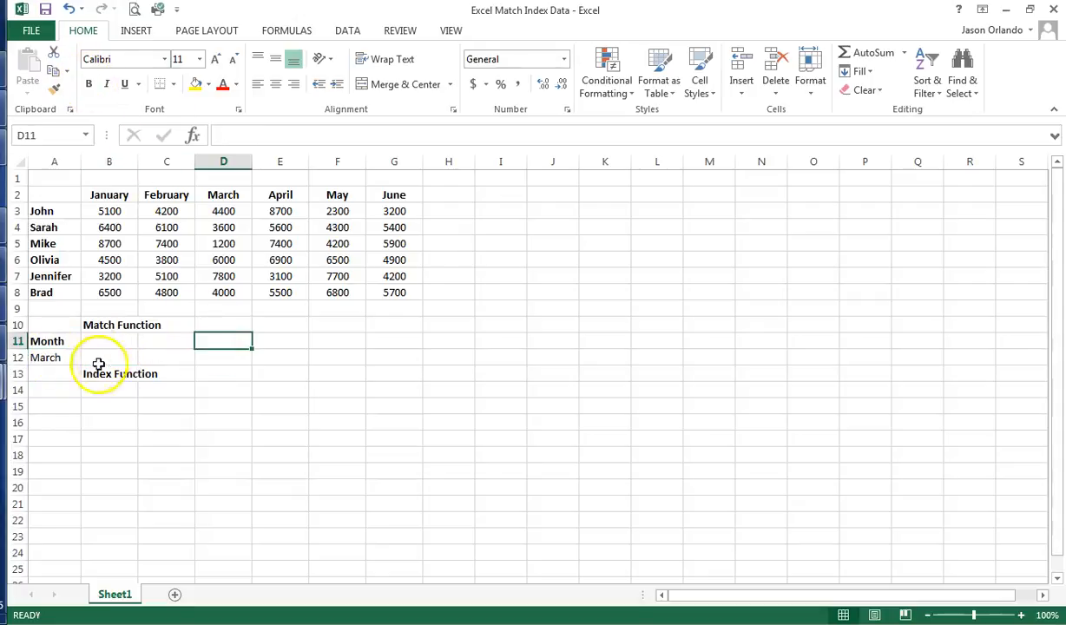
Insert a blank row above the Index Function heading in row 13
{"action": "right_click", "coordinate": [12, 374]}
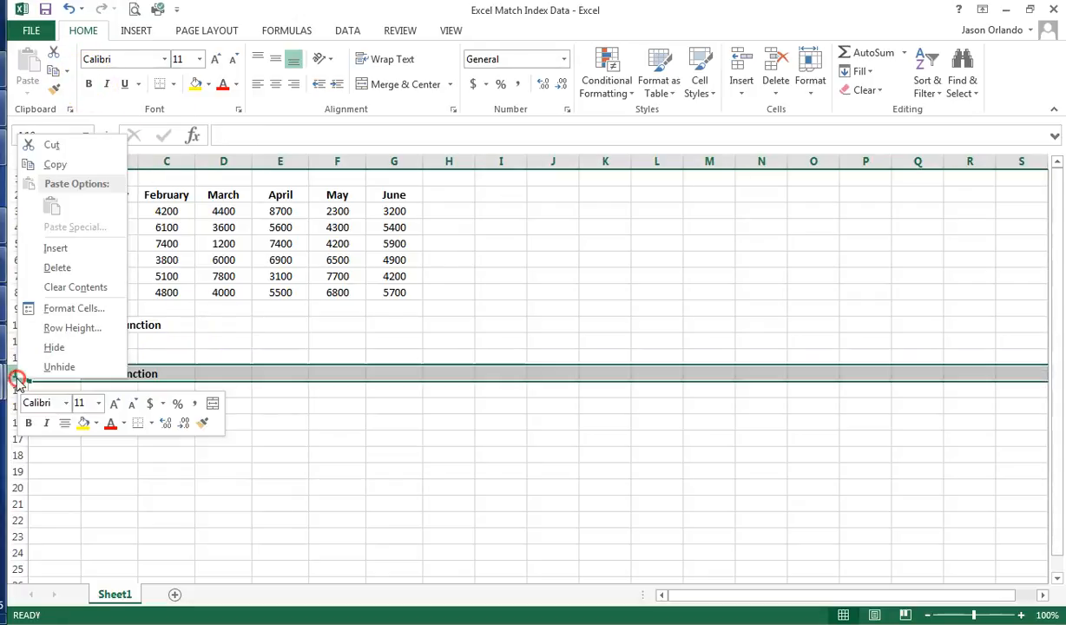
{"action": "left_click", "coordinate": [60, 247]}
{"action": "left_click", "coordinate": [348, 344]}
Enter =match(A12,B2:G2,0) in B12 to find the lookup month's exact position in the month headers
{"action": "left_click", "coordinate": [110, 360]}
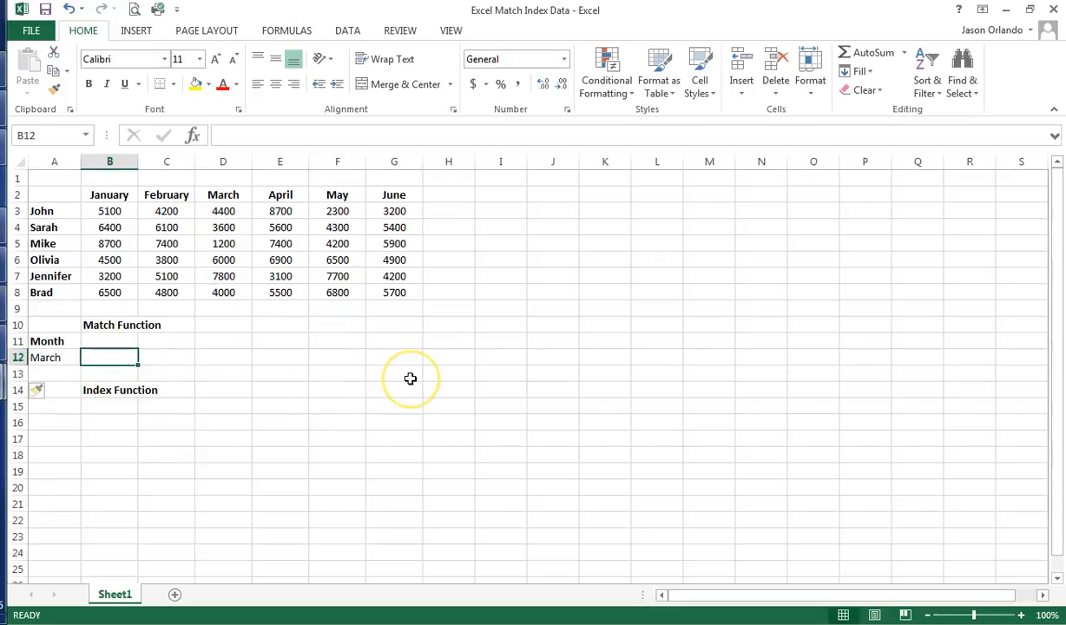
{"action": "type", "text": "="}
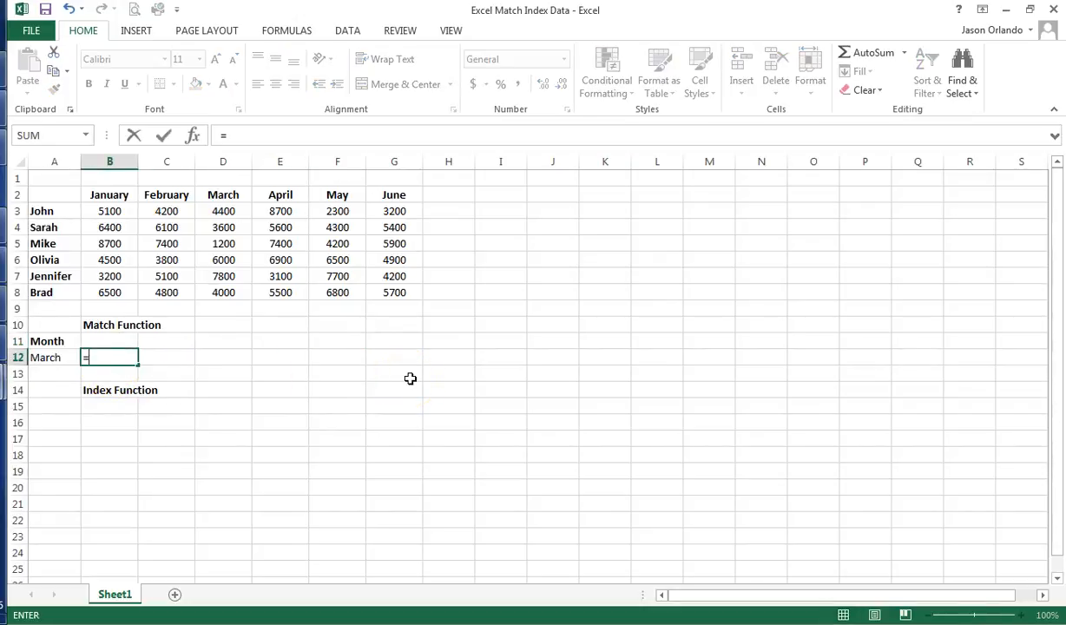
{"action": "type", "text": "match("}
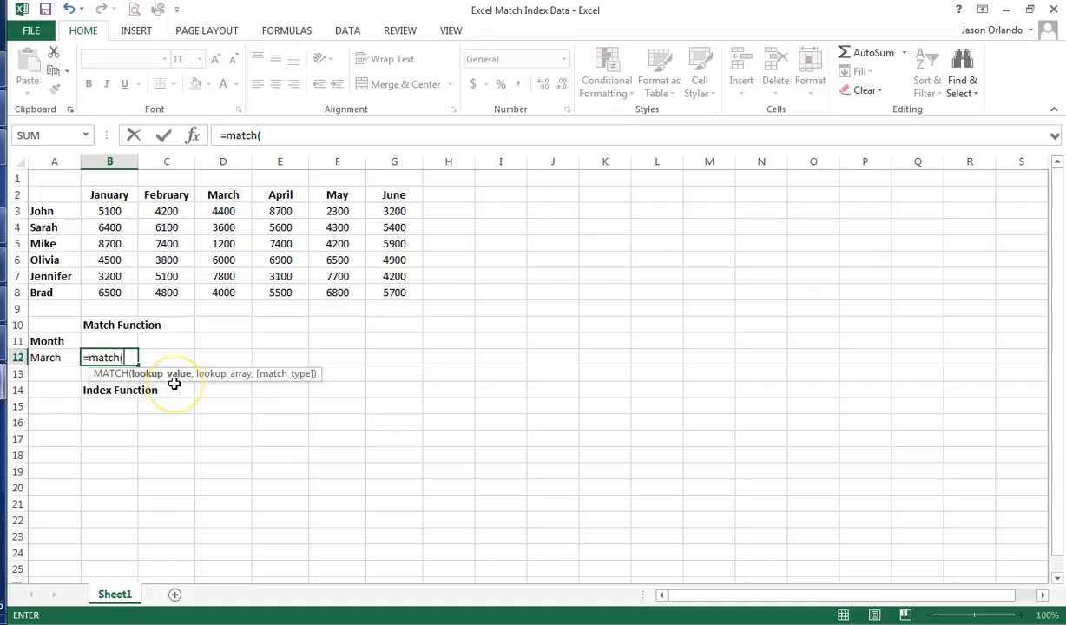
{"action": "left_click", "coordinate": [54, 357]}
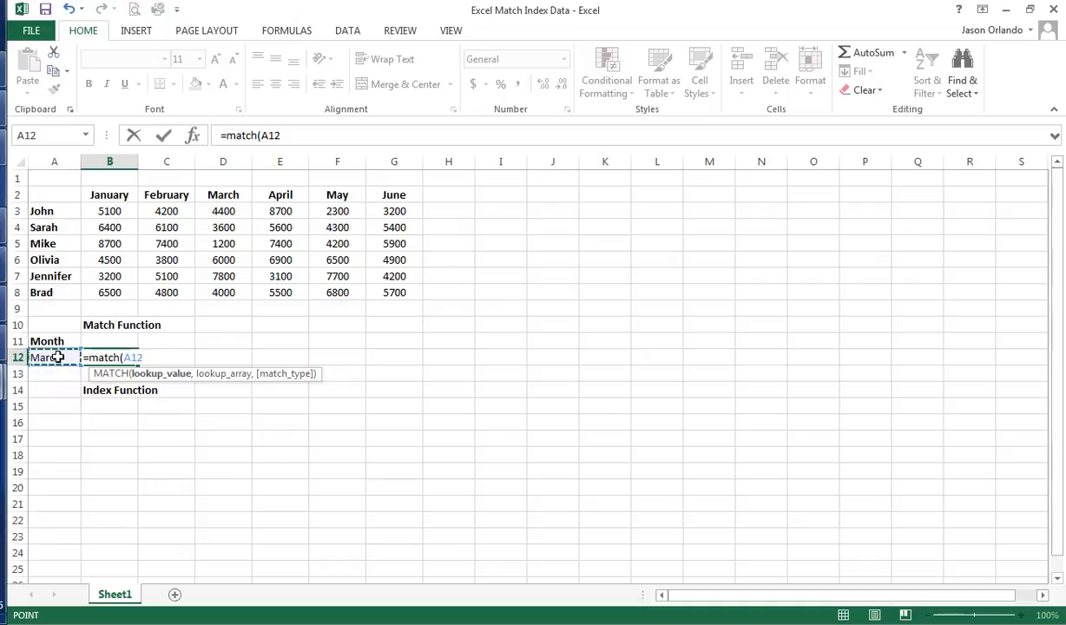
{"action": "type", "text": ","}
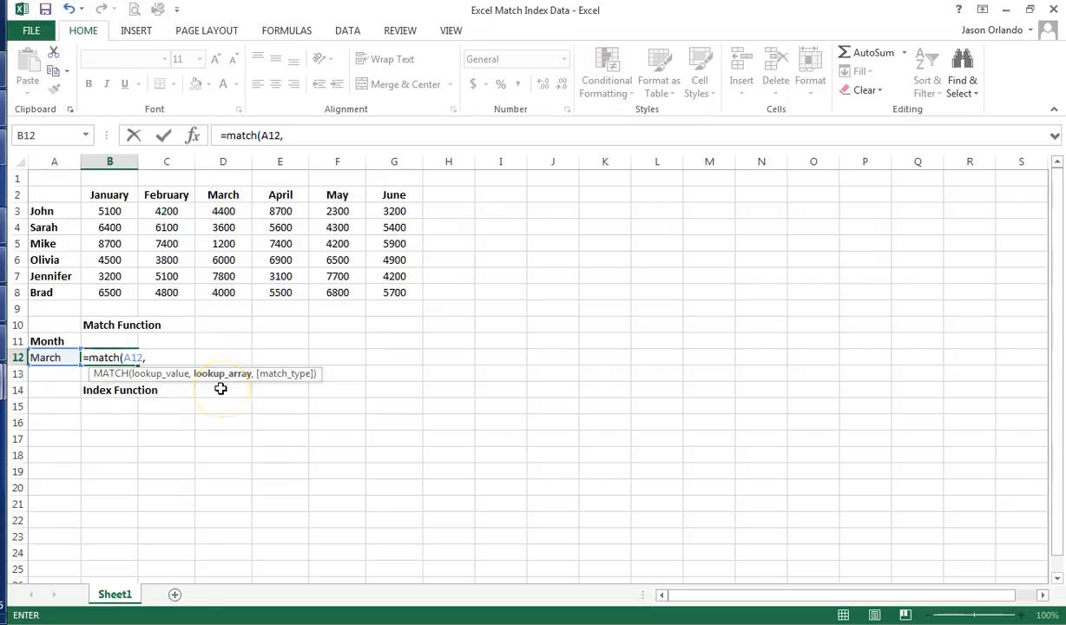
{"action": "left_click_drag", "start_coordinate": [109, 194], "coordinate": [390, 192]}
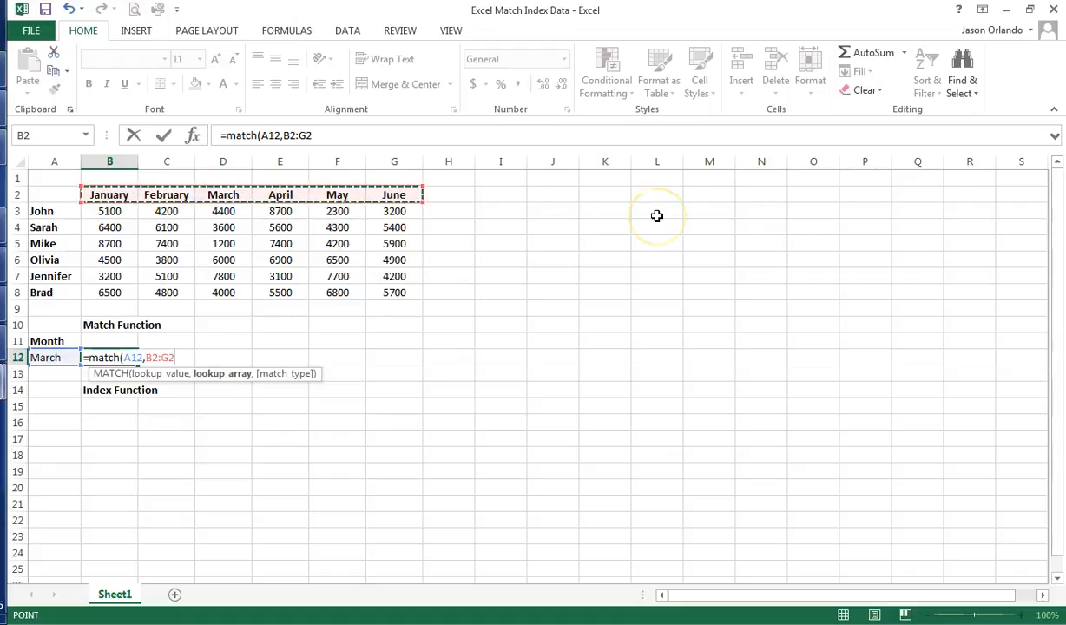
{"action": "type", "text": ","}
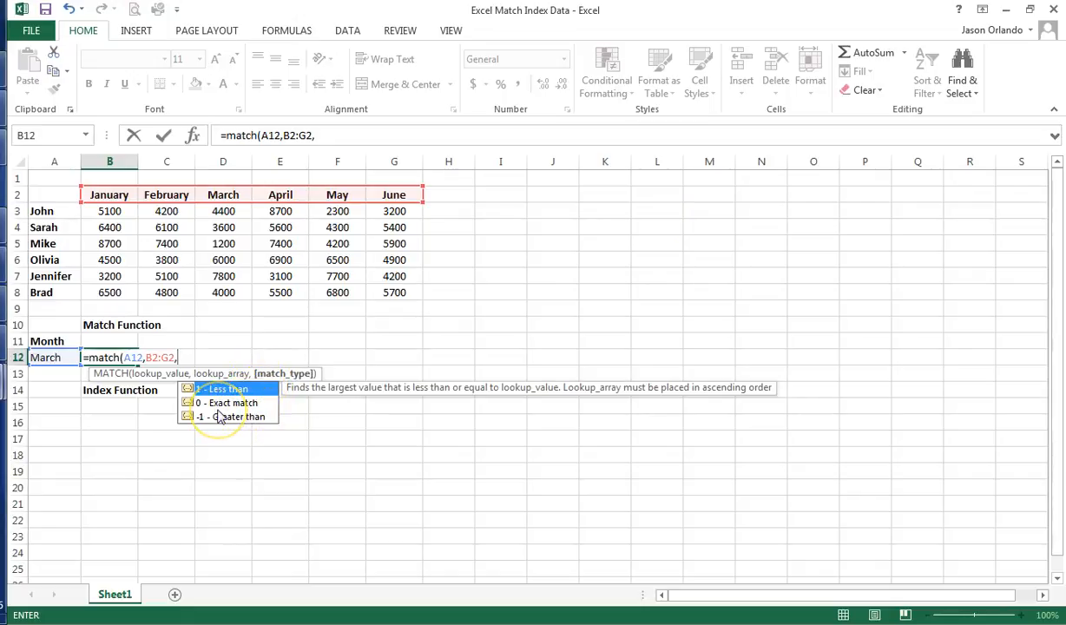
{"action": "type", "text": "0)"}
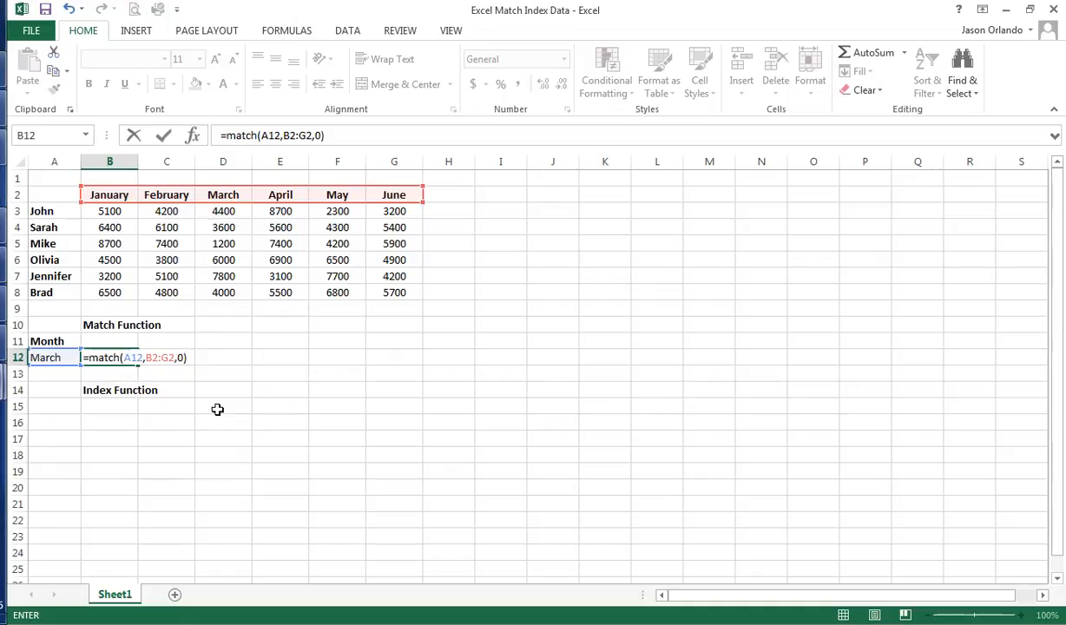
{"action": "key", "text": "Return"}
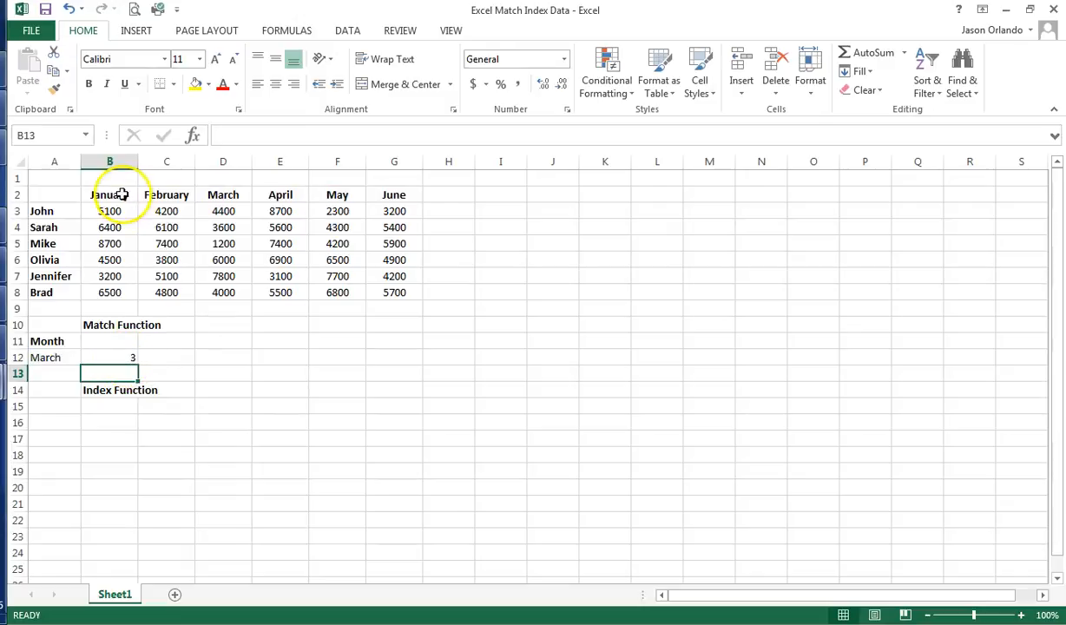
Test the MATCH formula by setting the lookup month in A12 to April and after that to June
{"action": "left_click", "coordinate": [45, 356]}
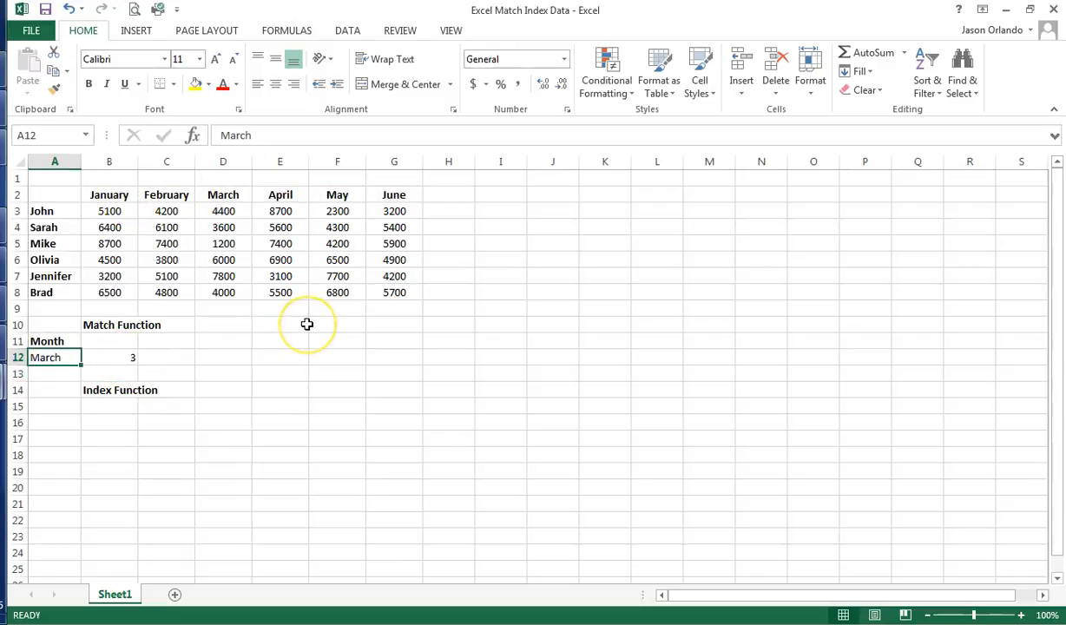
{"action": "type", "text": "April"}
{"action": "key", "text": "Return"}
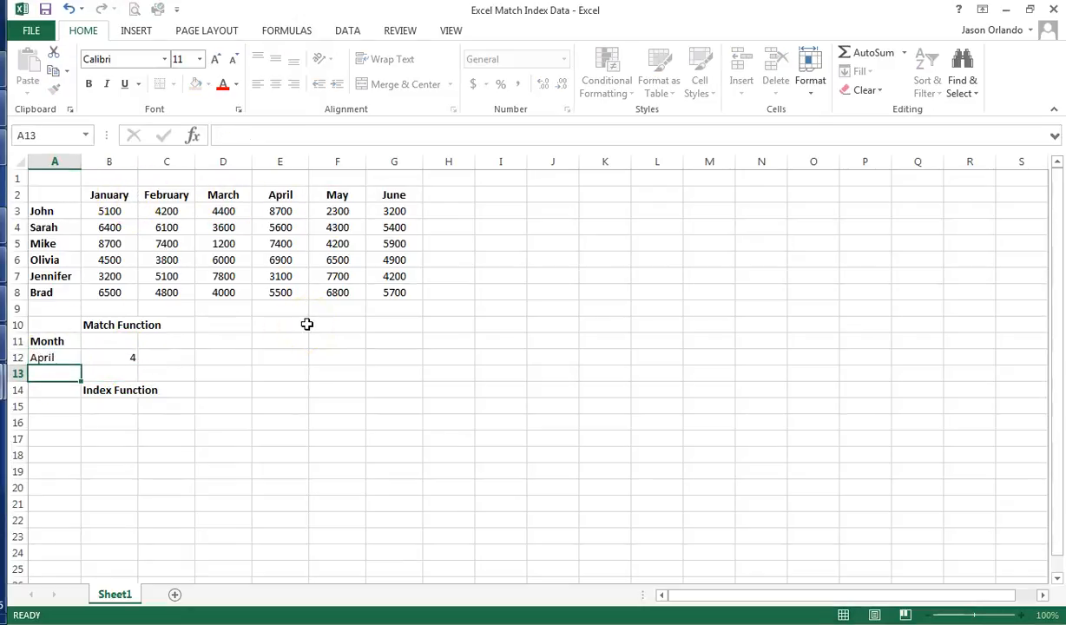
{"action": "left_click", "coordinate": [54, 357]}
{"action": "type", "text": "June"}
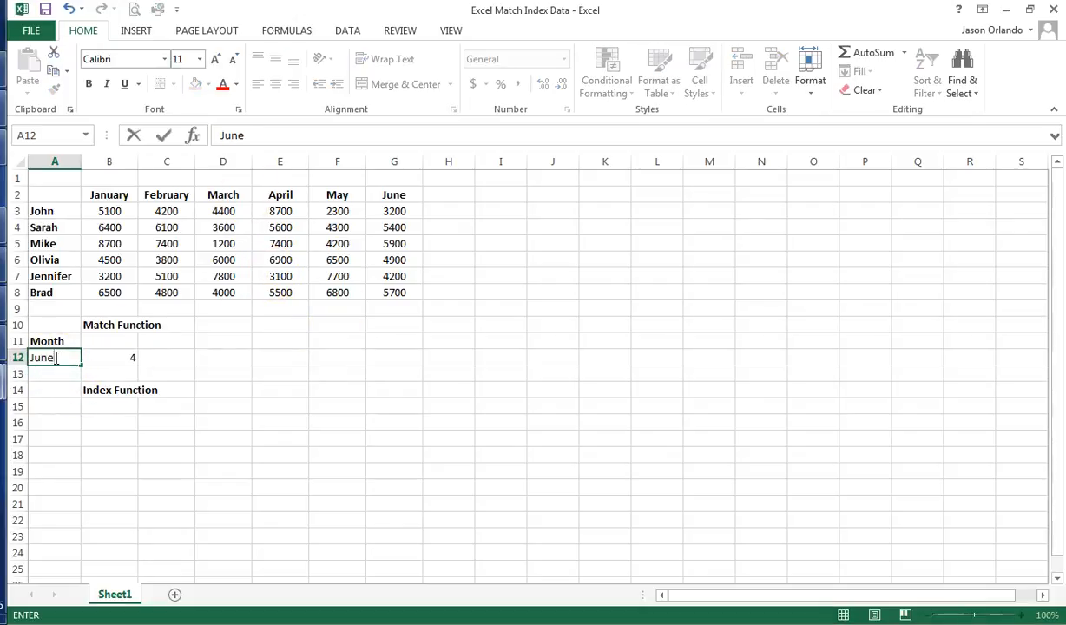
{"action": "key", "text": "Return"}
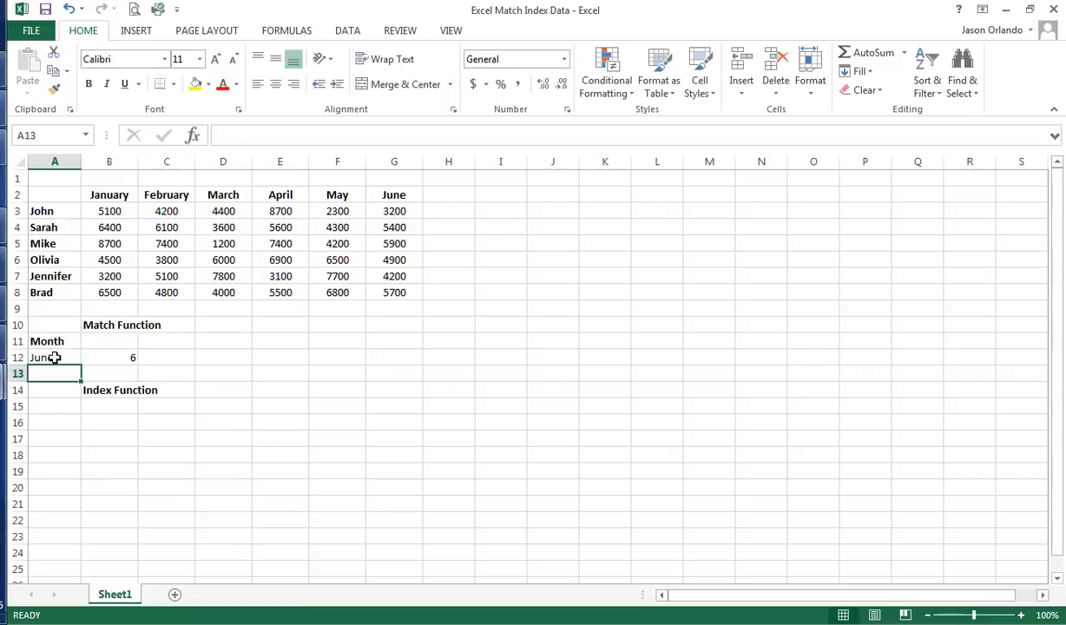
{"action": "left_click", "coordinate": [256, 375]}
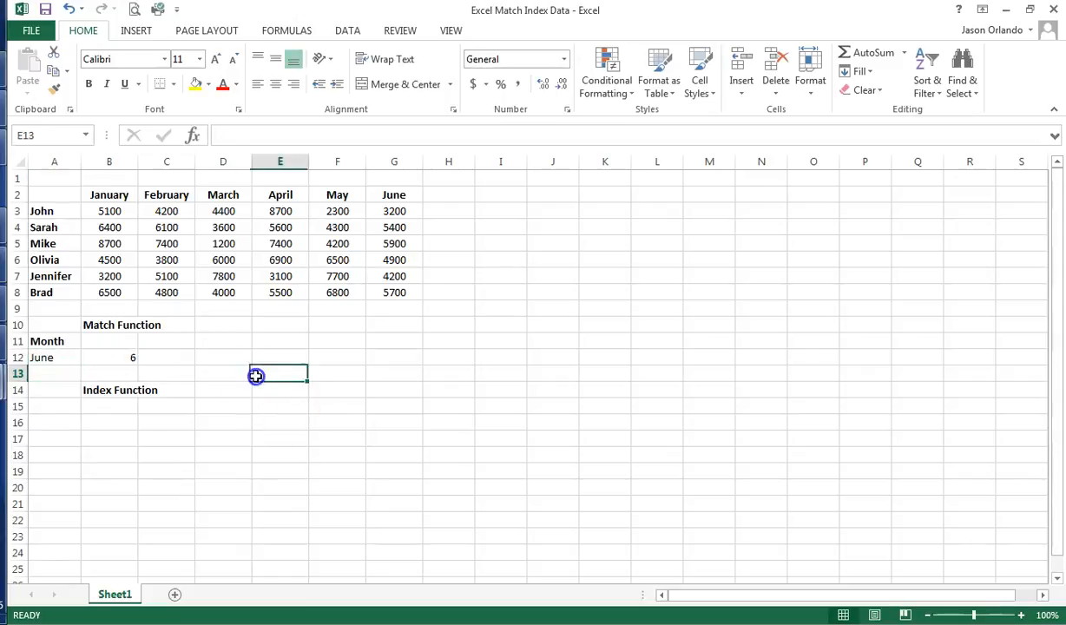
Enter the person's name from A6 in A13 as the second lookup value
{"action": "left_click", "coordinate": [69, 375]}
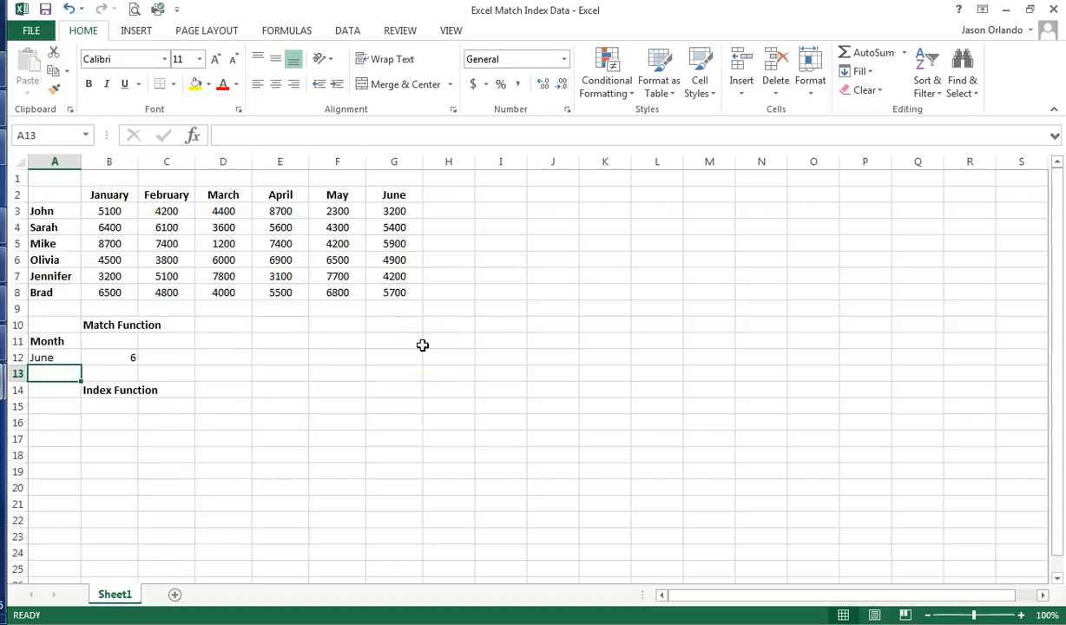
{"action": "type", "text": "="}
{"action": "key", "text": "BackSpace"}
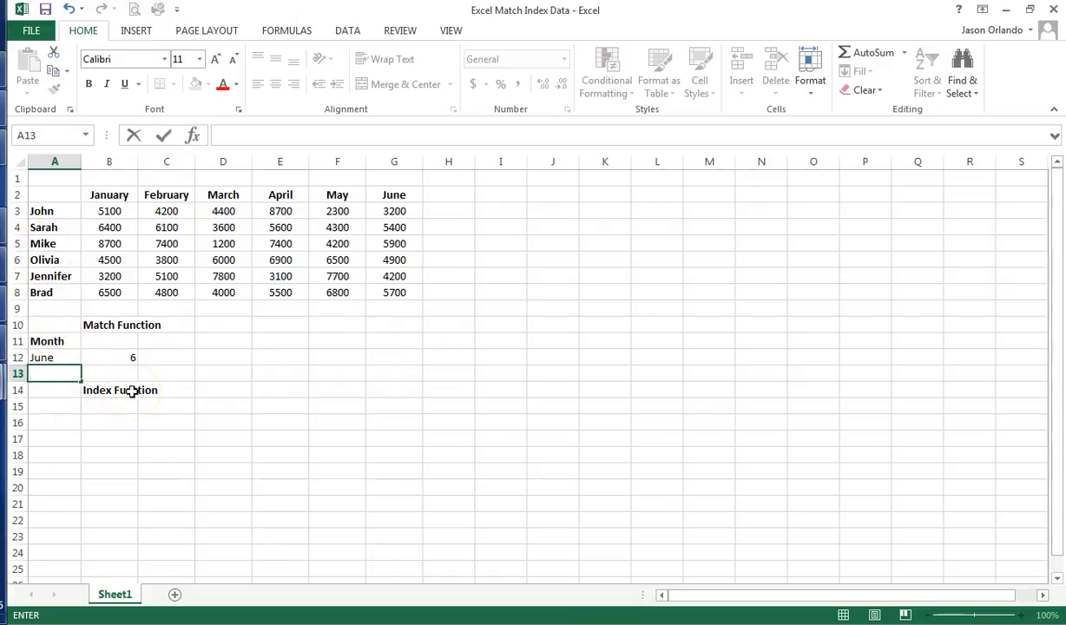
{"action": "type", "text": "Olivia"}
{"action": "key", "text": "Return"}
Enter =match(A13,A3:A8,0) in B13 to find the name's exact position in the list of names
{"action": "left_click", "coordinate": [132, 379]}
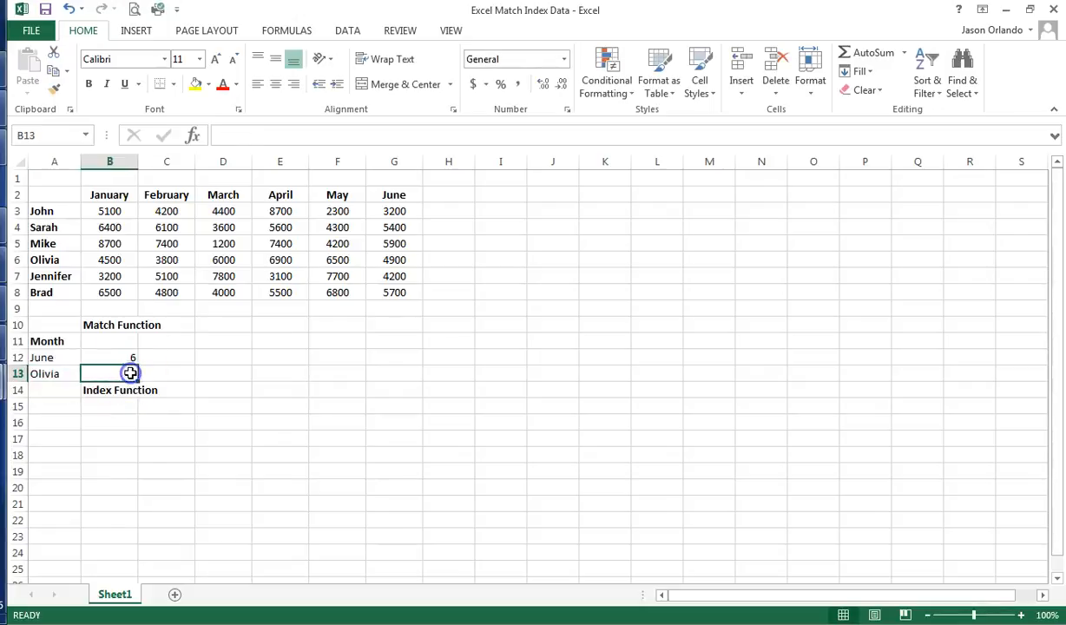
{"action": "type", "text": "="}
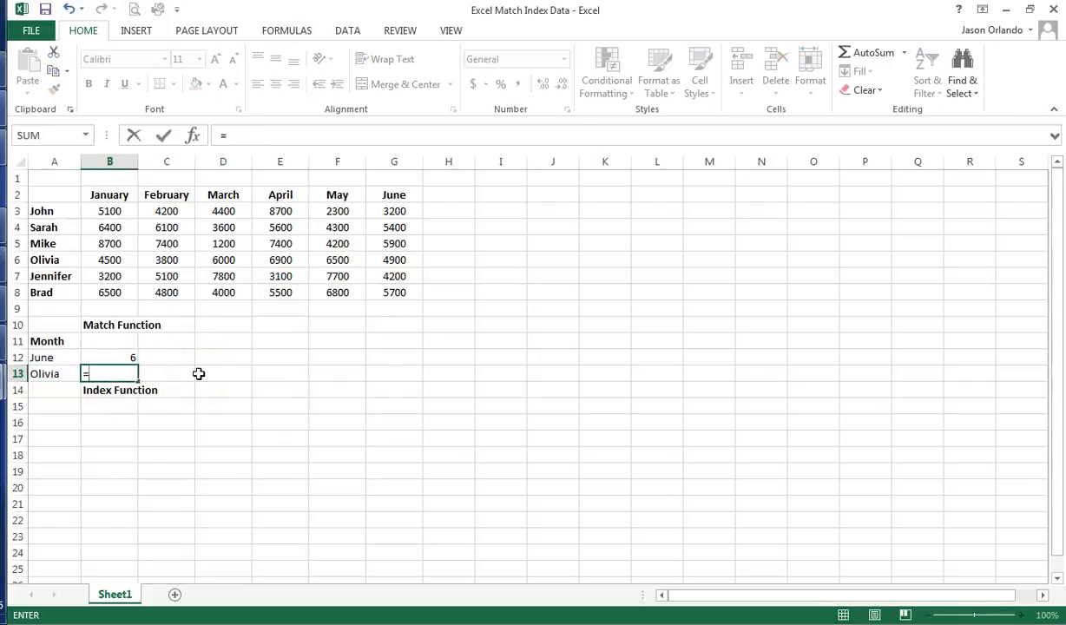
{"action": "type", "text": "match("}
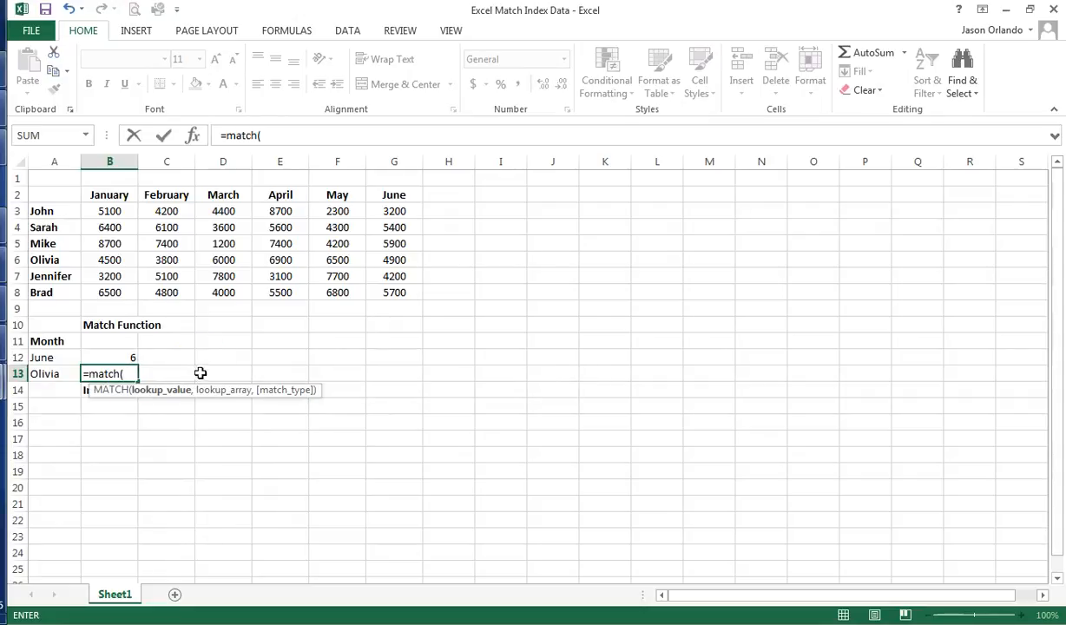
{"action": "left_click", "coordinate": [61, 374]}
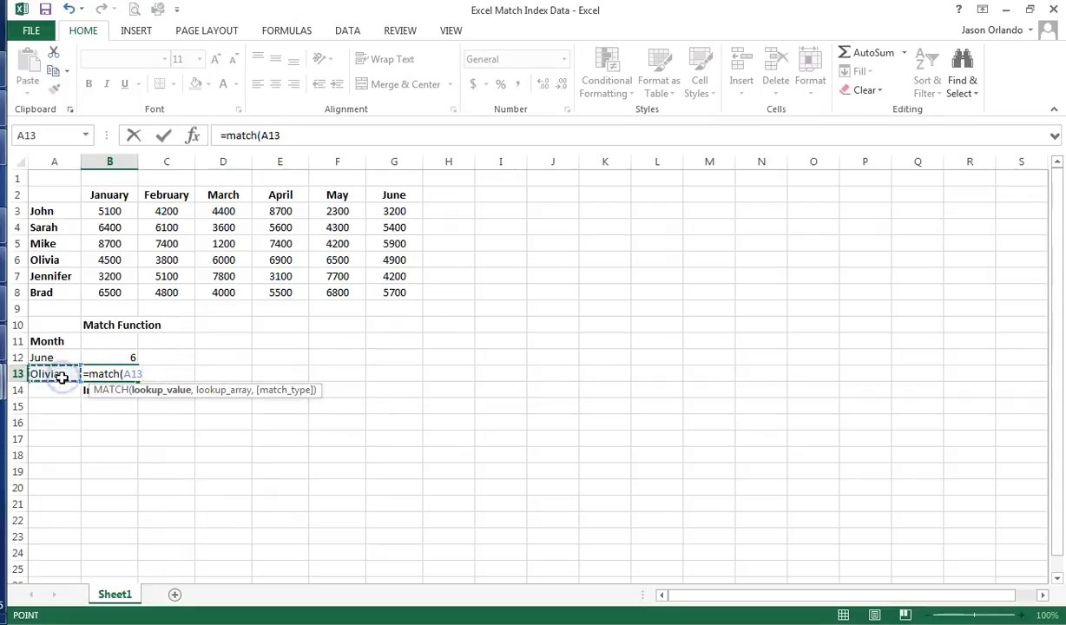
{"action": "type", "text": ","}
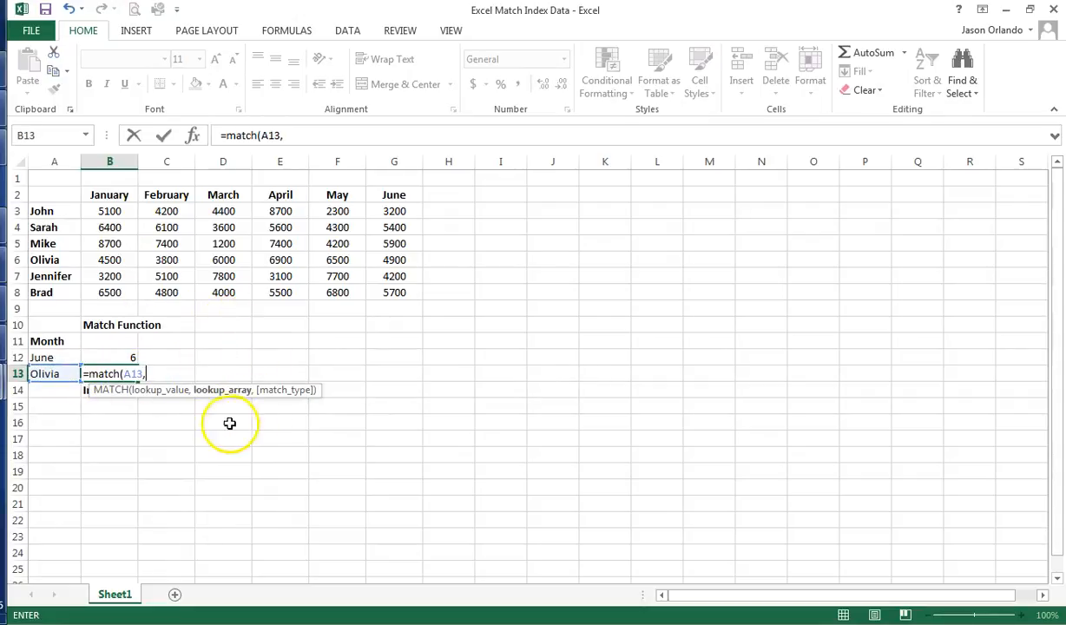
{"action": "left_click_drag", "start_coordinate": [52, 211], "coordinate": [52, 298]}
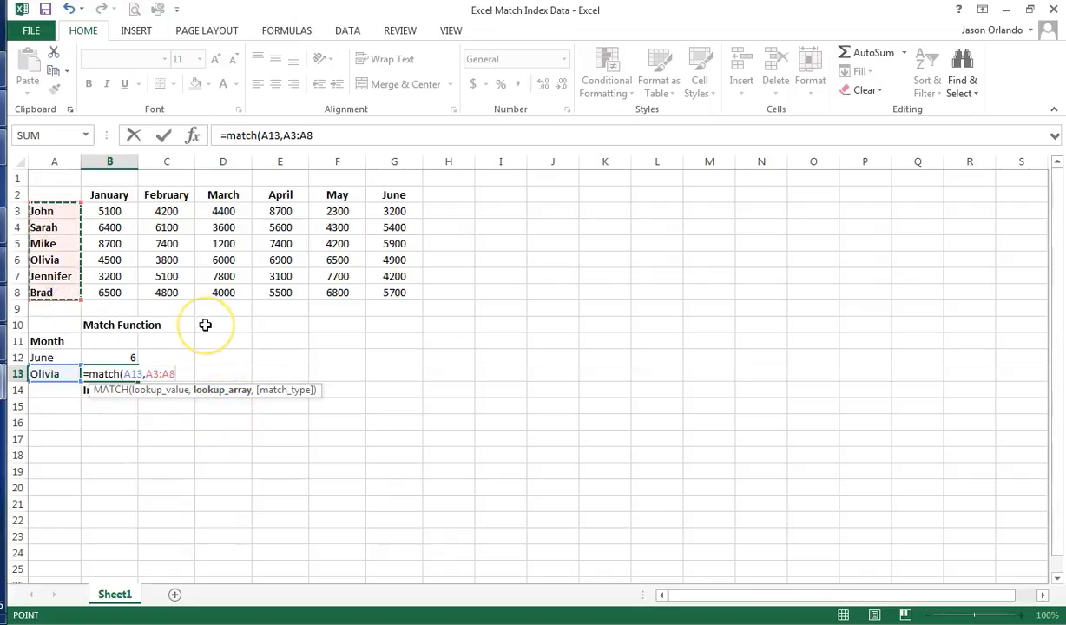
{"action": "type", "text": ",0"}
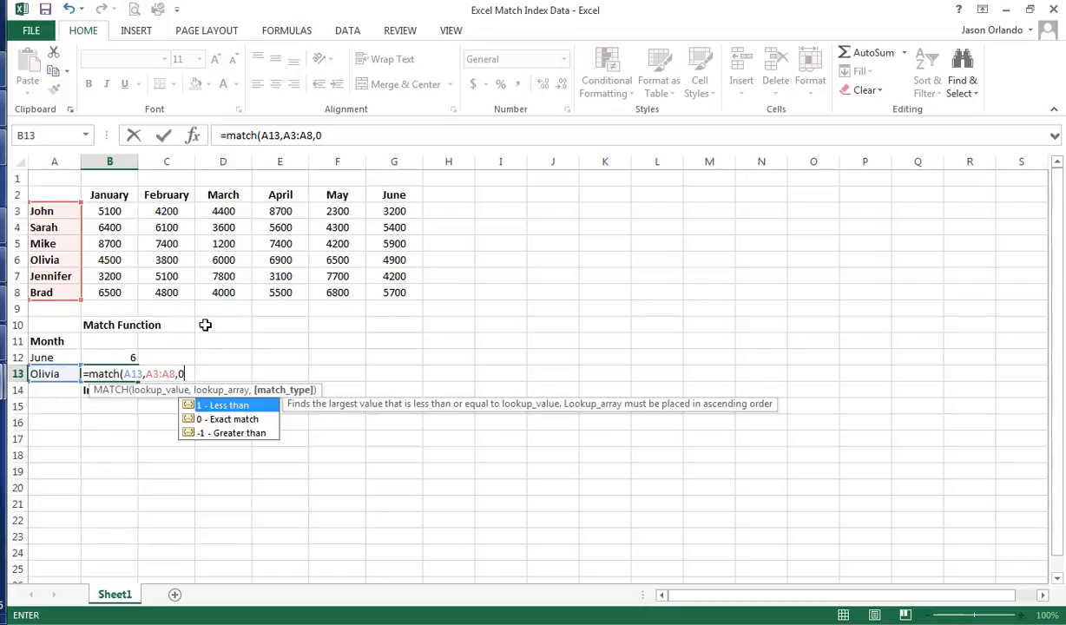
{"action": "type", "text": ")"}
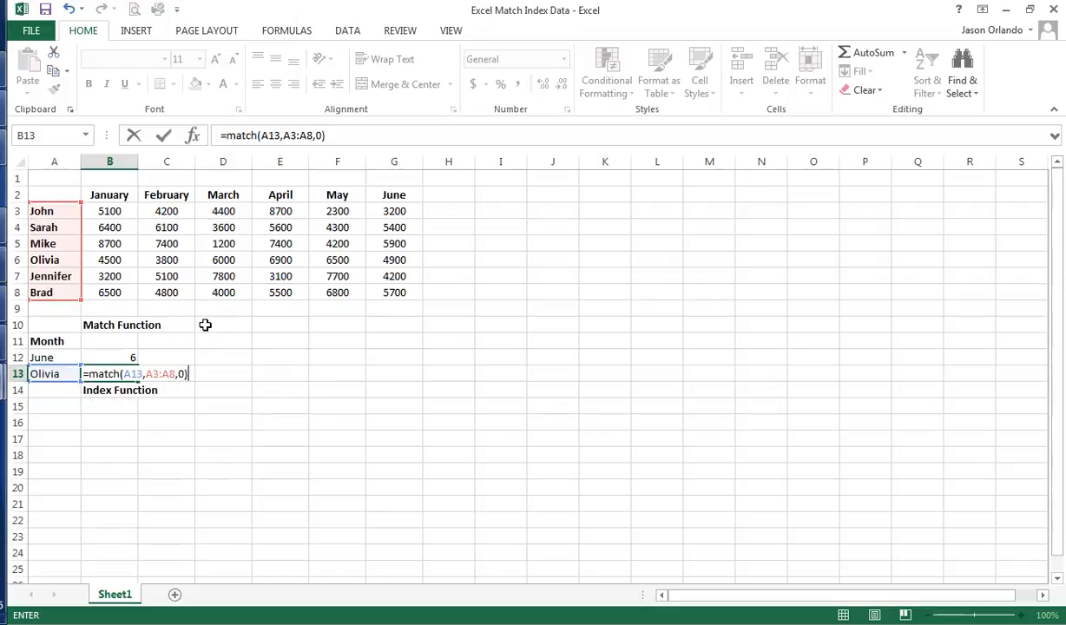
{"action": "key", "text": "Return"}
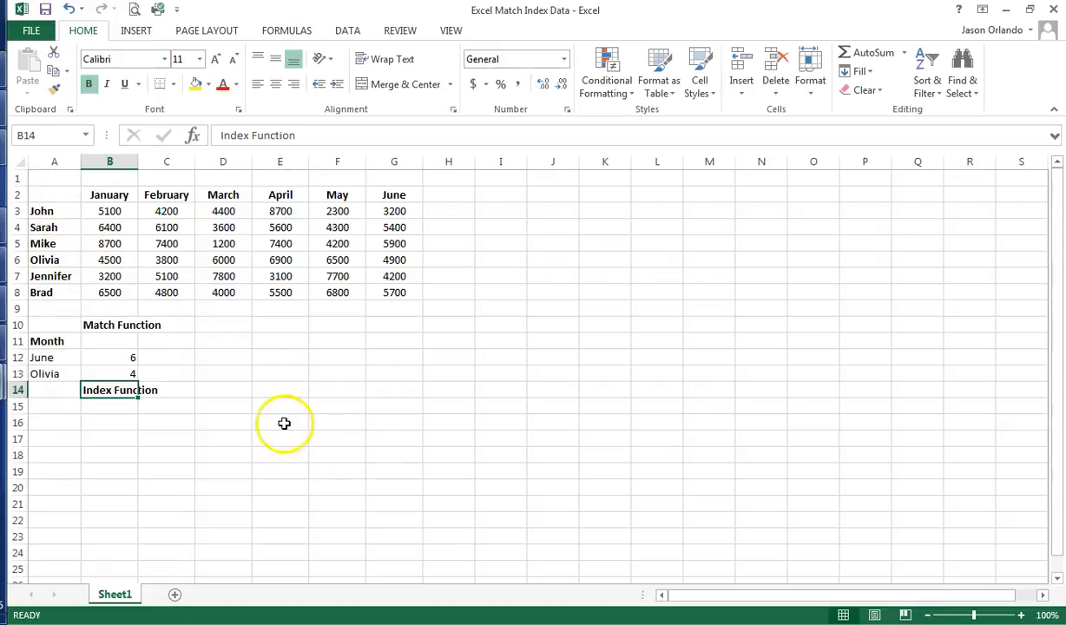
Select the whole data table A2:G8, including the month headers and the names
{"action": "left_click", "coordinate": [193, 411]}
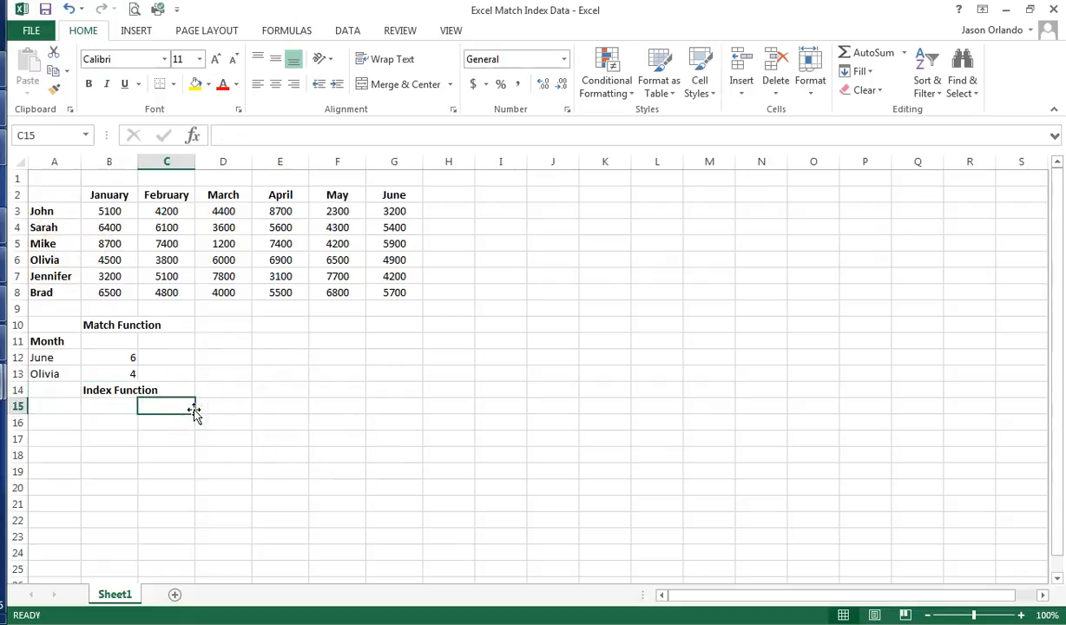
{"action": "left_click", "coordinate": [126, 422]}
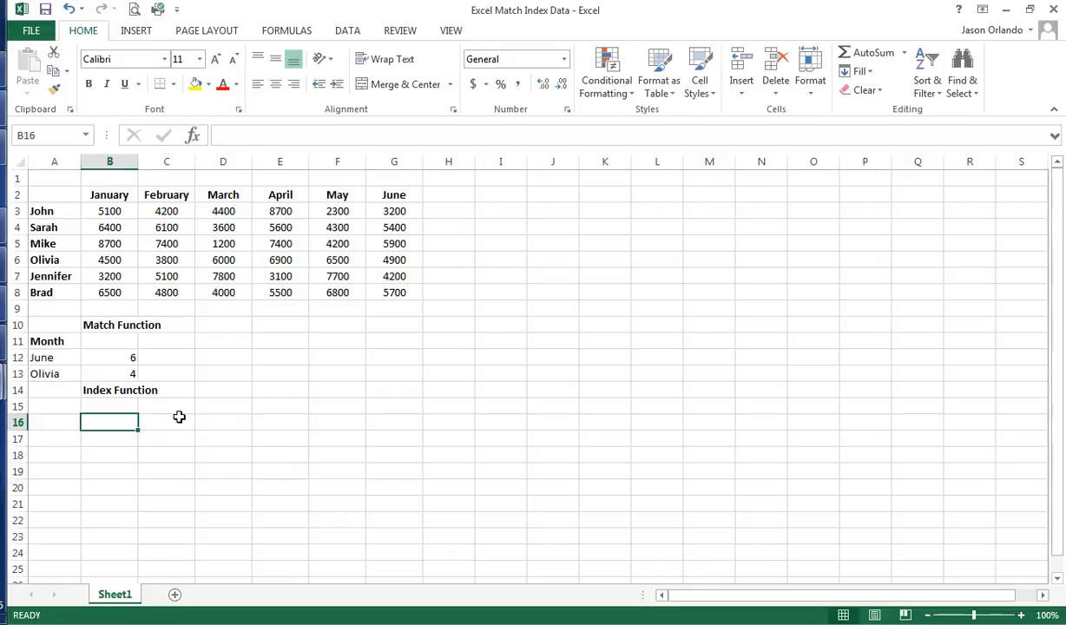
{"action": "left_click", "coordinate": [71, 202]}
{"action": "left_click_drag", "start_coordinate": [71, 202], "coordinate": [403, 298]}
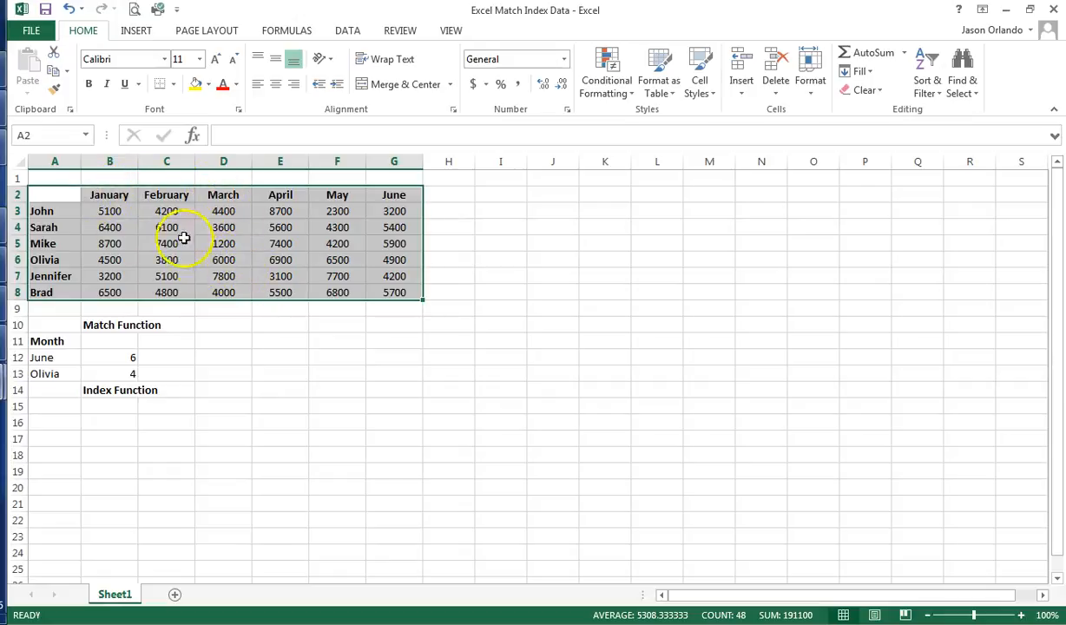
Enter =index(B3:G8,2,4) in B15 to return the value at row 2, column 4 of the data range
{"action": "left_click", "coordinate": [228, 373]}
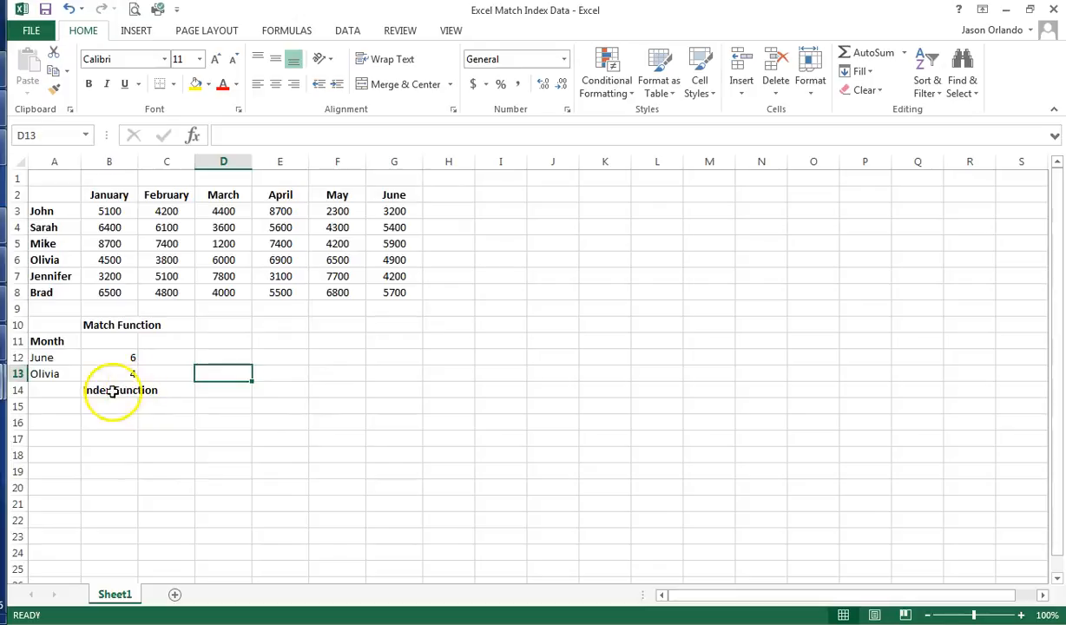
{"action": "left_click", "coordinate": [111, 406]}
{"action": "type", "text": "="}
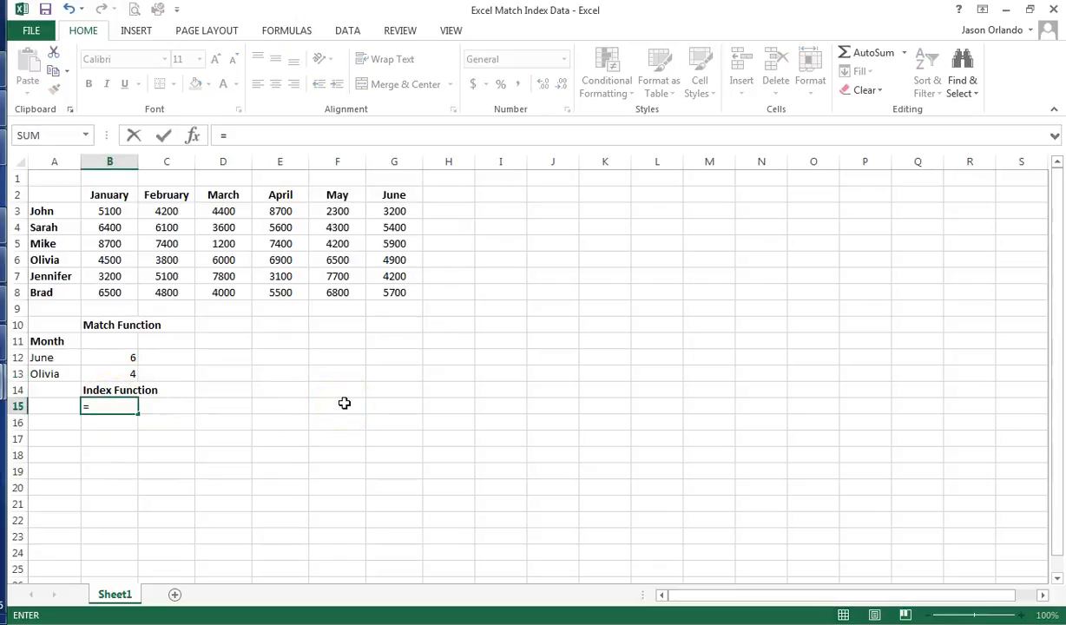
{"action": "type", "text": "index"}
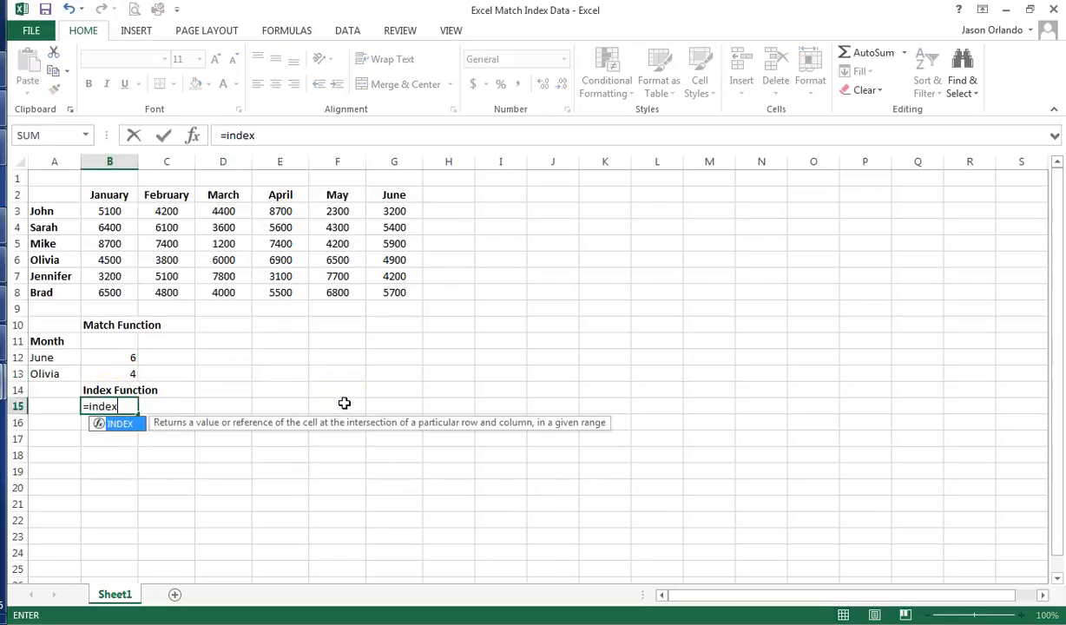
{"action": "type", "text": "("}
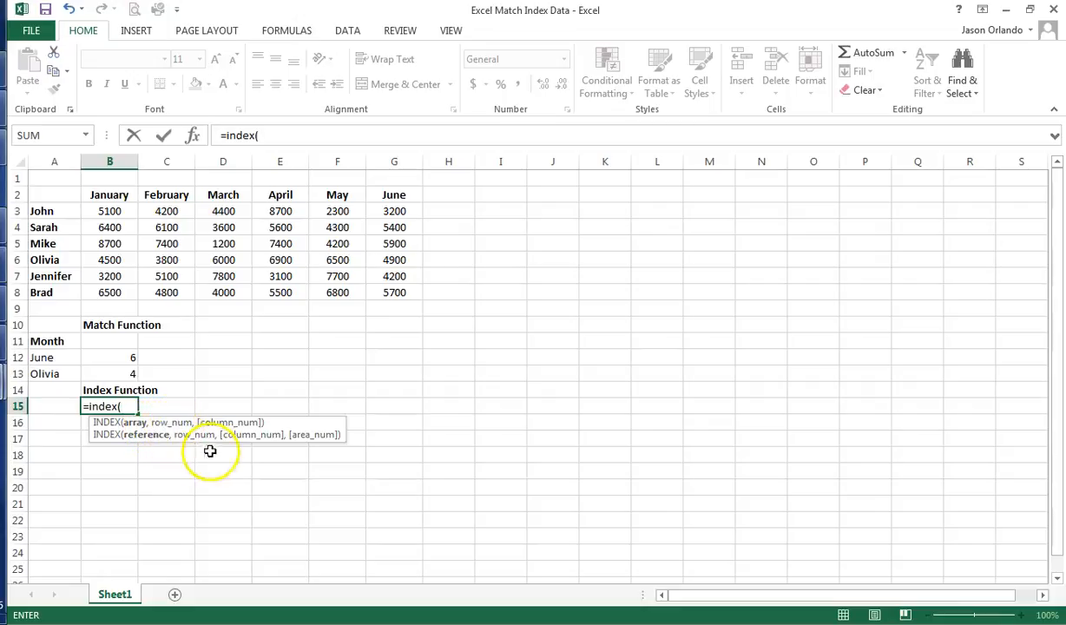
{"action": "left_click_drag", "start_coordinate": [113, 213], "coordinate": [392, 295]}
{"action": "type", "text": ","}
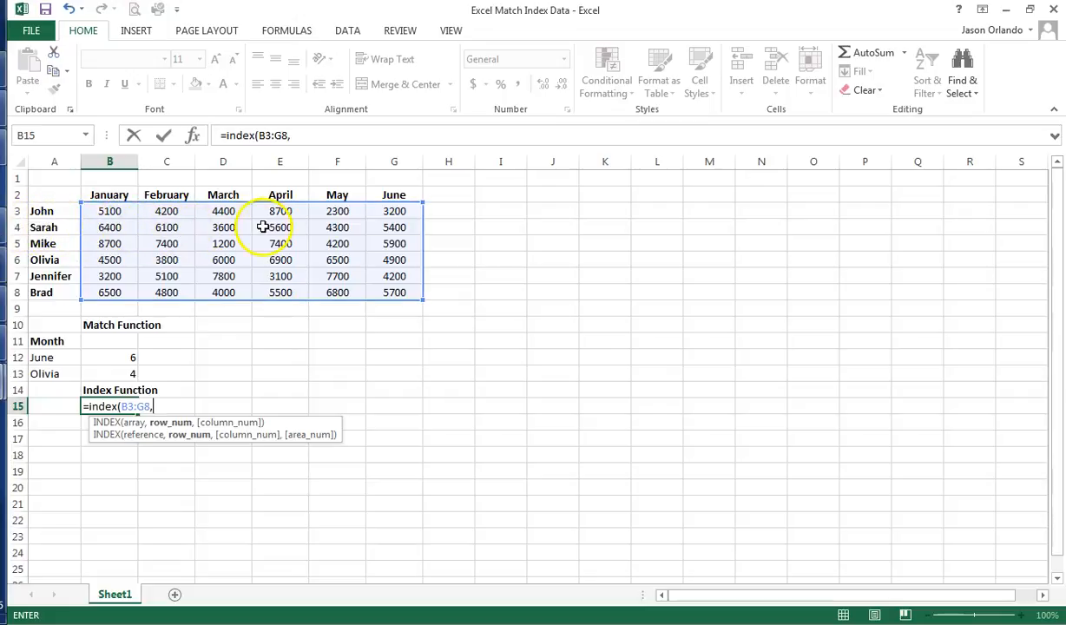
{"action": "left_click", "coordinate": [317, 134]}
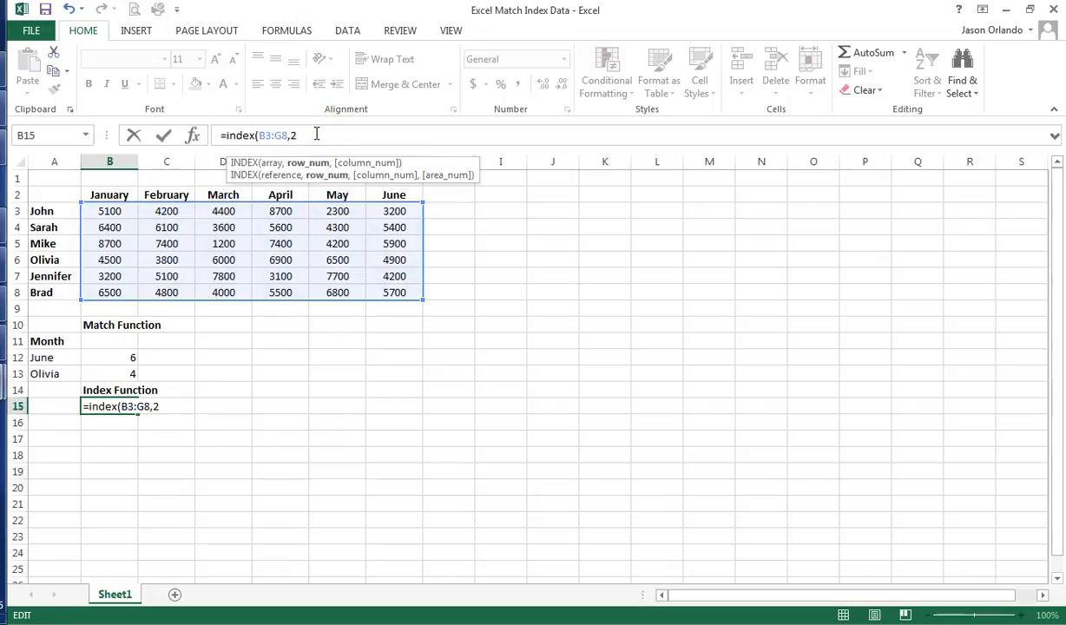
{"action": "type", "text": ","}
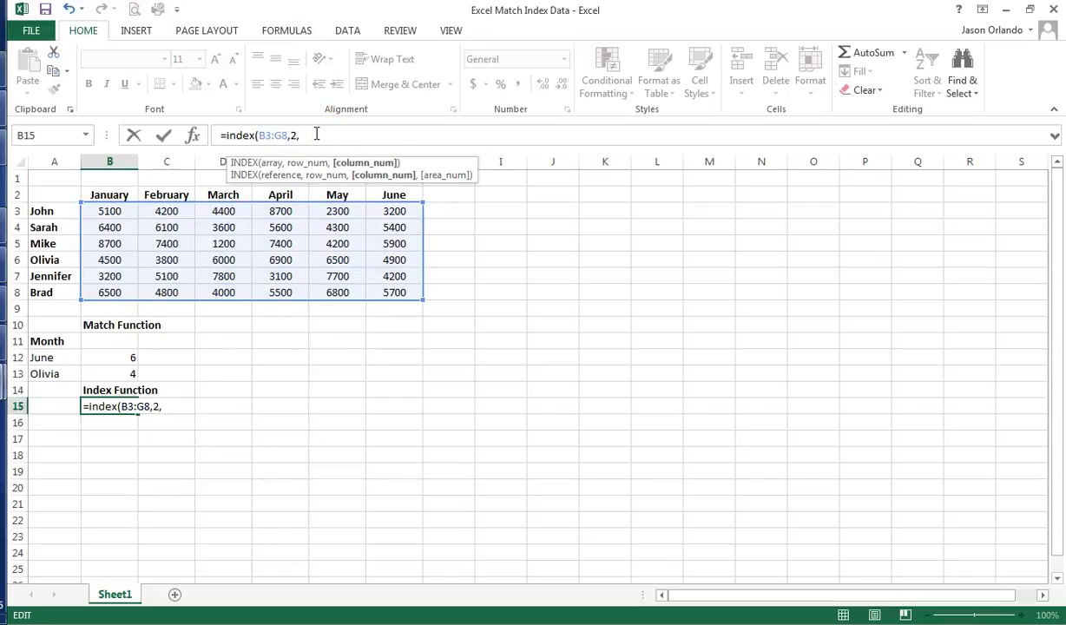
{"action": "type", "text": "4"}
{"action": "key", "text": "Return"}
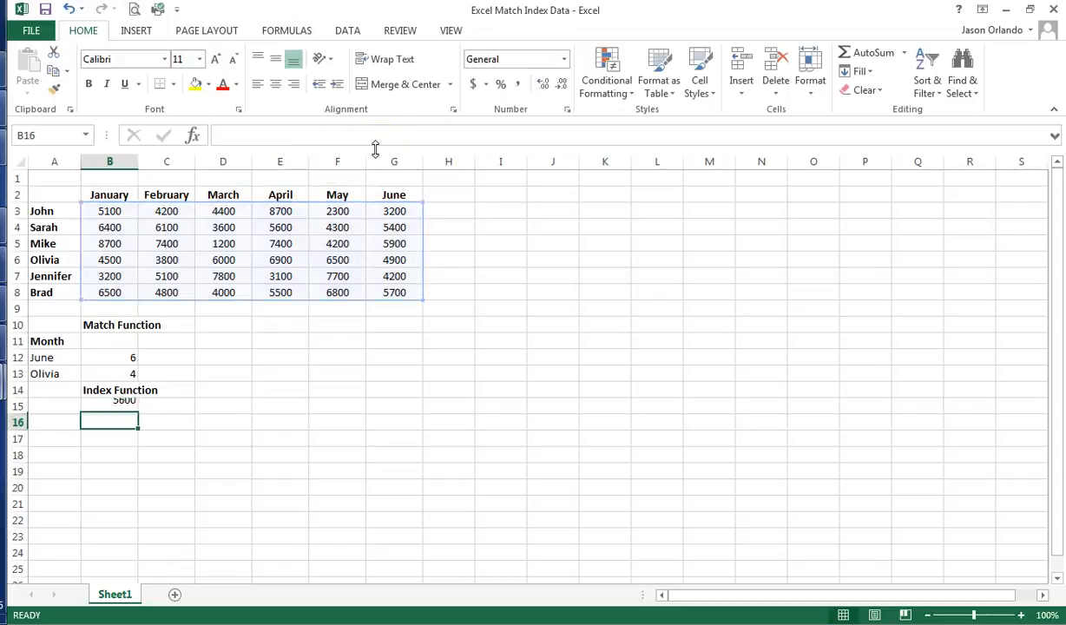
Compare the INDEX result in B15 with cell E4 in the April column of the data table
{"action": "left_click", "coordinate": [124, 407]}
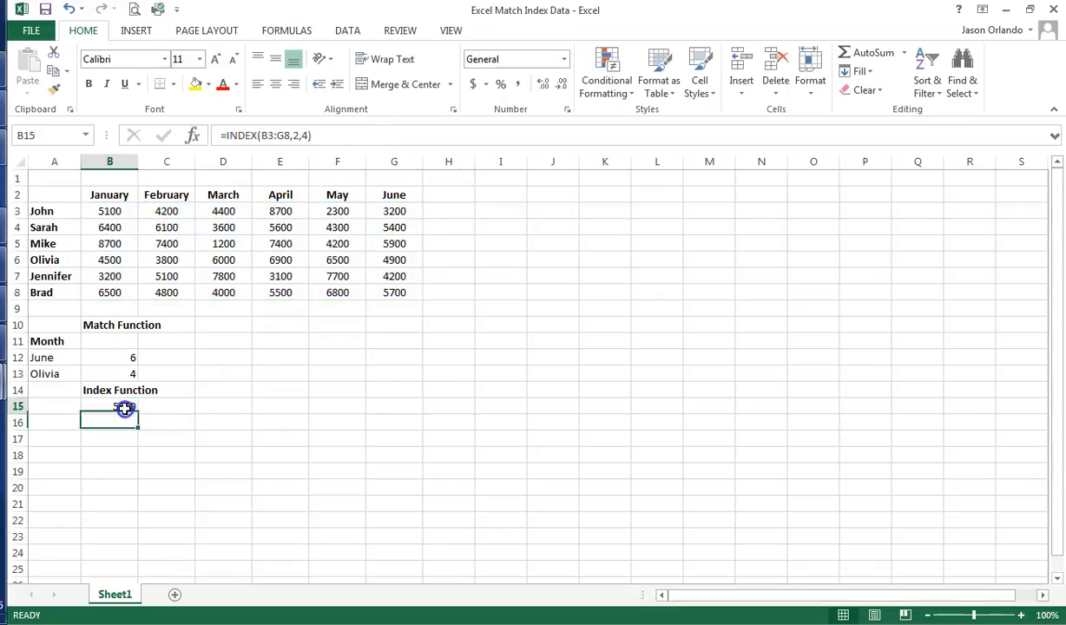
{"action": "left_click", "coordinate": [294, 227], "text": "ctrl"}
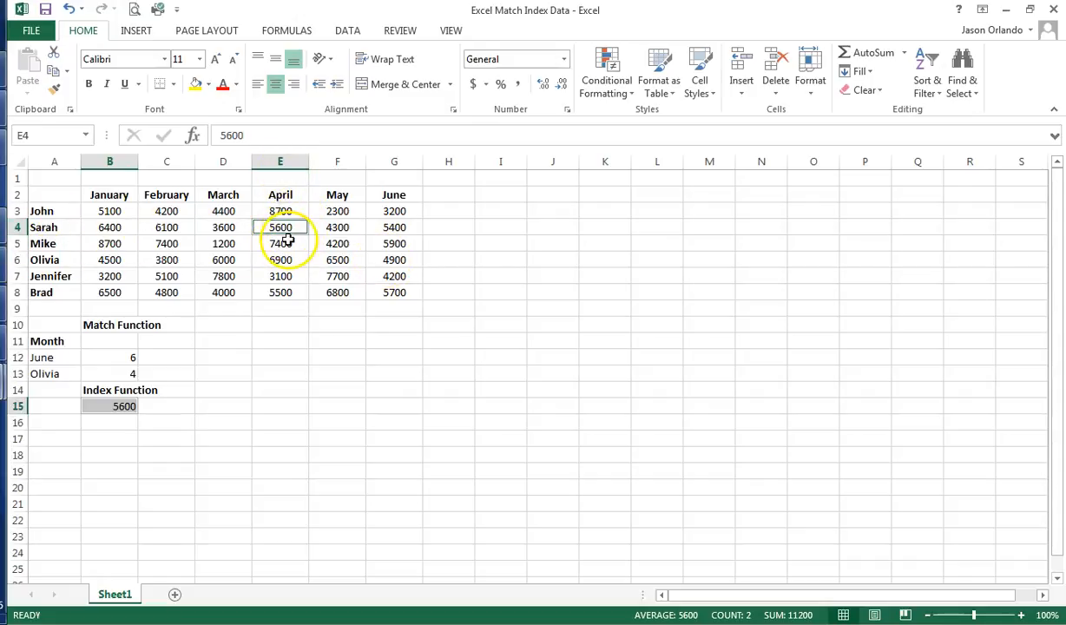
{"action": "key", "text": "Tab"}
{"action": "key", "text": "Tab"}
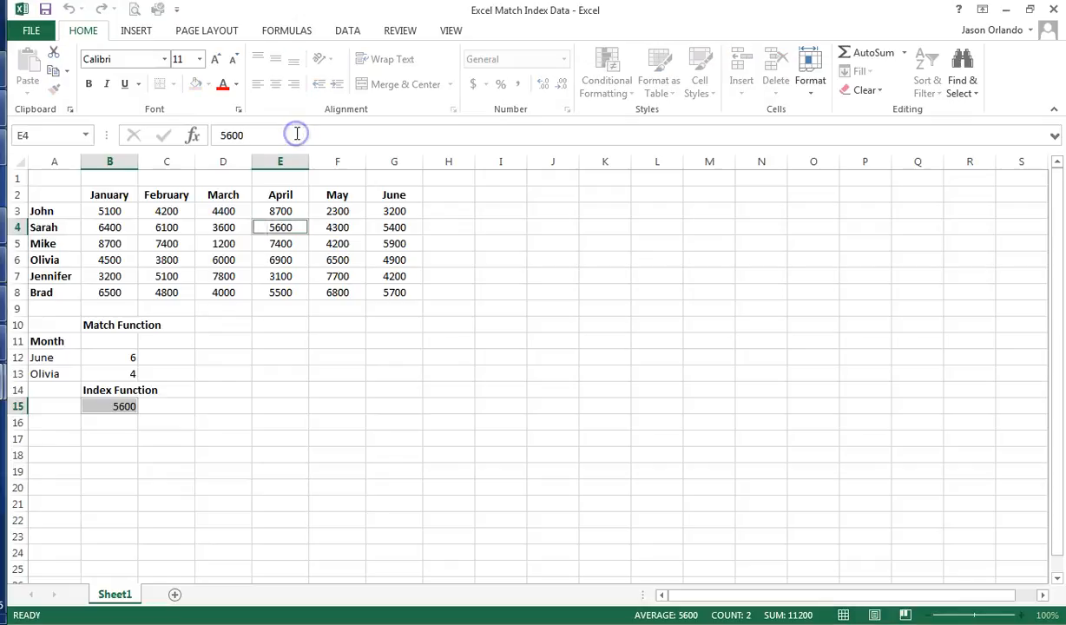
{"action": "key", "text": "Tab"}
{"action": "left_click", "coordinate": [200, 356]}
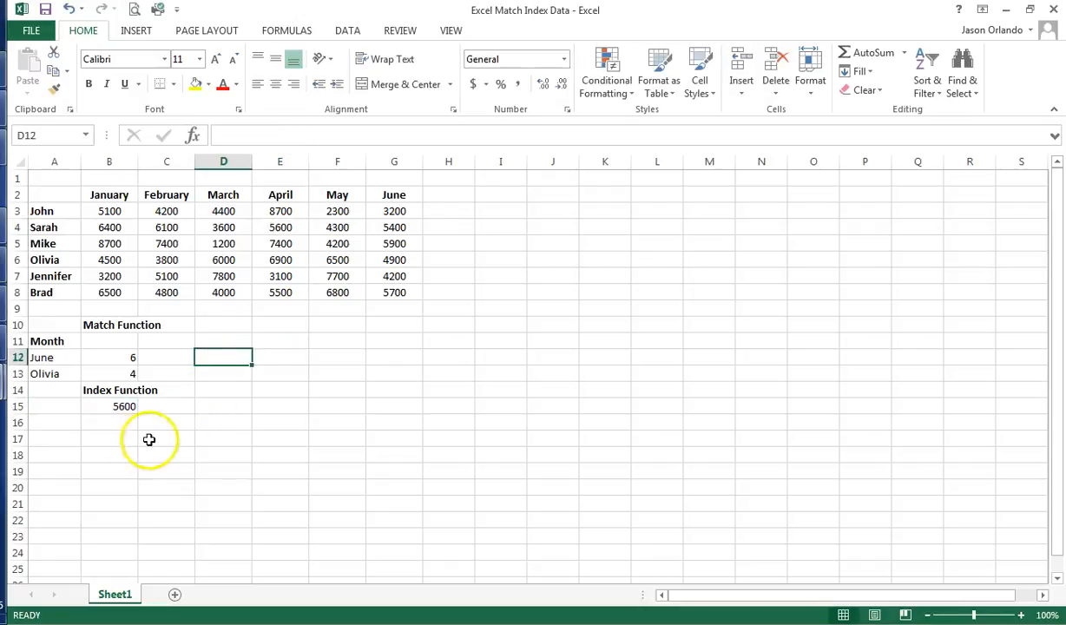
Add the bold heading "Index and Match Used in Combination" in A17
{"action": "left_click", "coordinate": [48, 442]}
{"action": "type", "text": "Inde"}
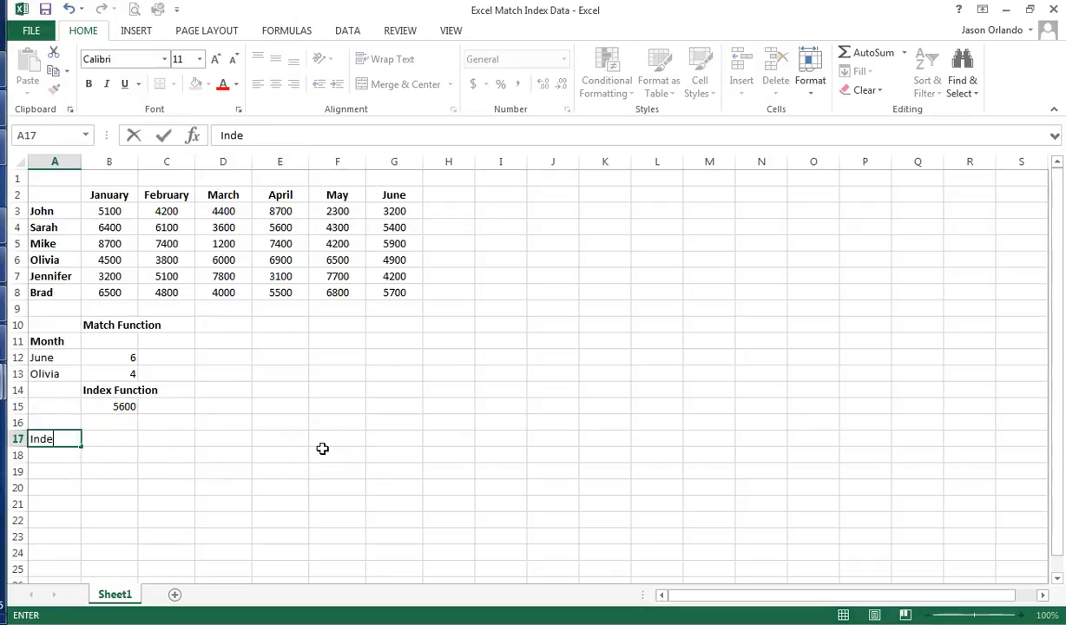
{"action": "type", "text": "x and Match Used in Com"}
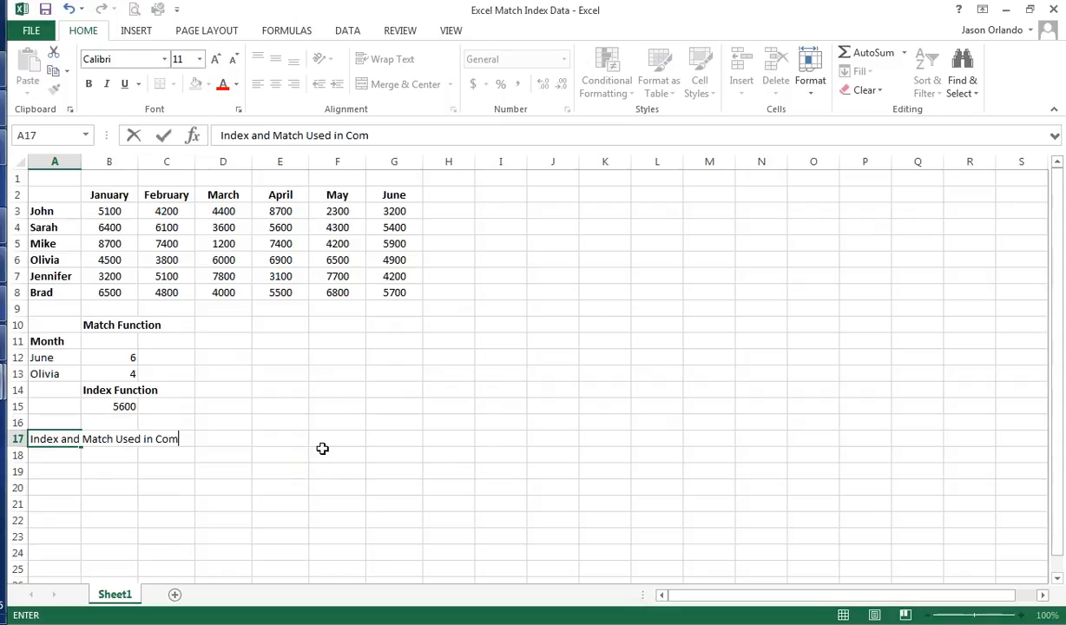
{"action": "type", "text": "bination"}
{"action": "key", "text": "Return"}
{"action": "key", "text": "Return"}
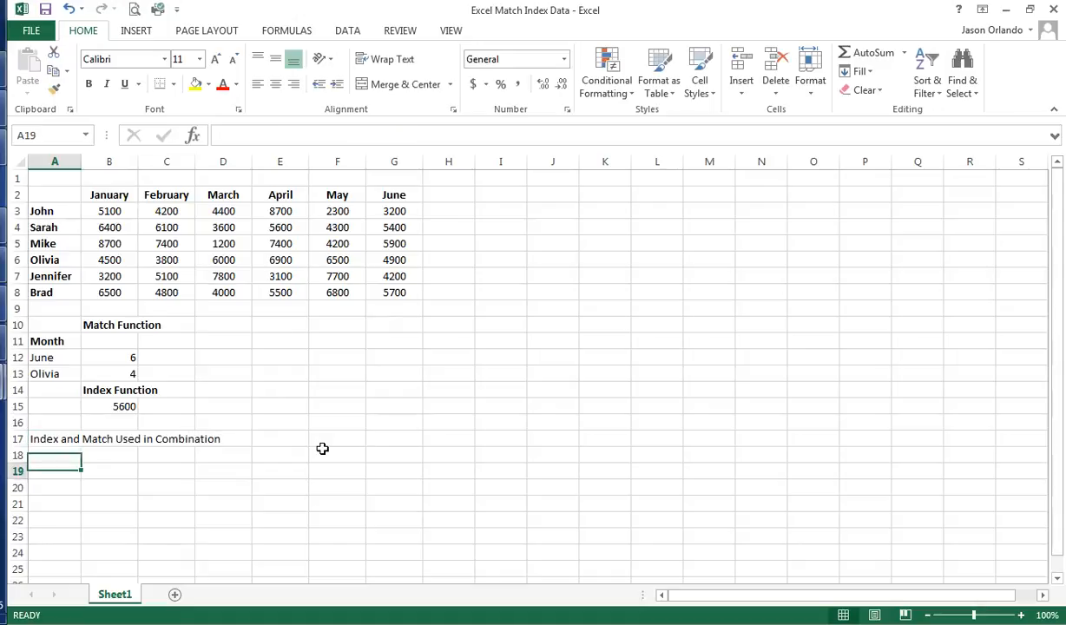
{"action": "left_click", "coordinate": [67, 436]}
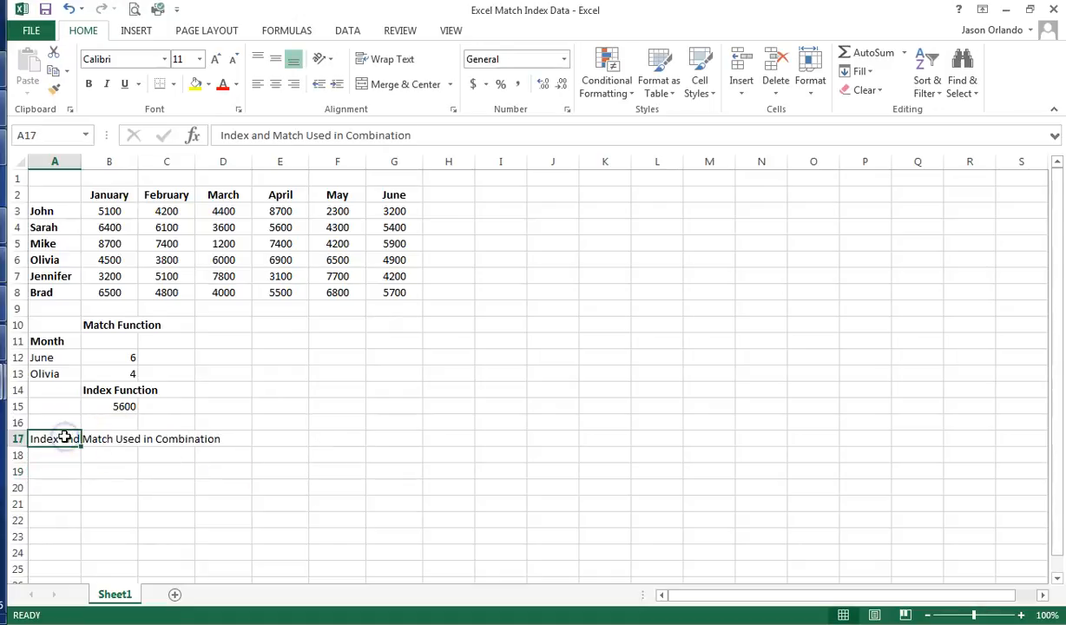
{"action": "key", "text": "ctrl+b"}
{"action": "left_click", "coordinate": [110, 502]}
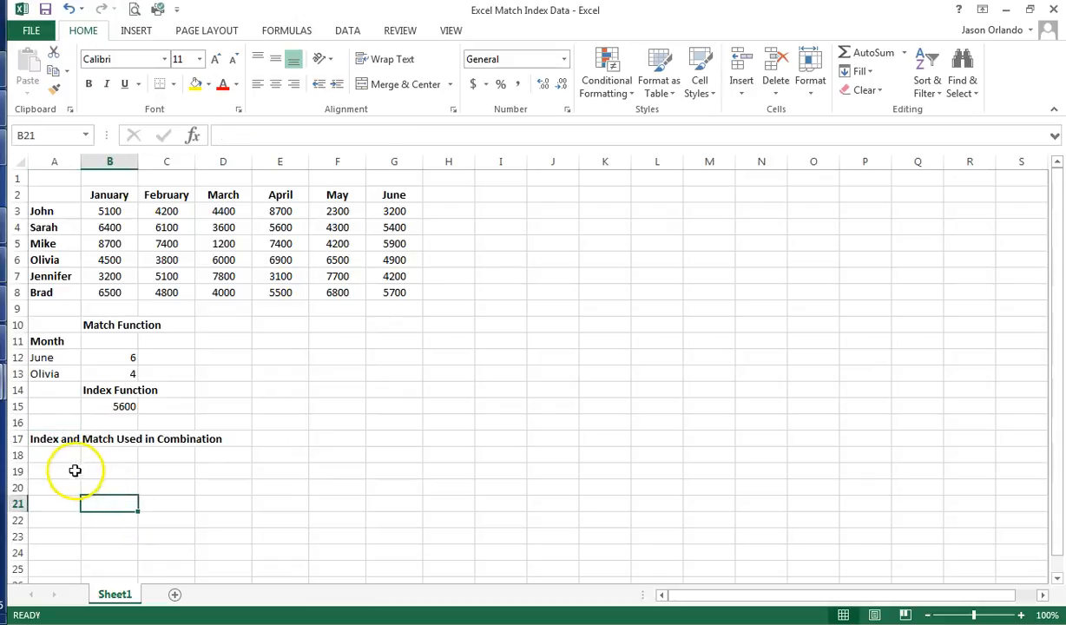
Enter the column labels Month in A19 and Rep in B19
{"action": "left_click", "coordinate": [76, 470]}
{"action": "type", "text": "Month"}
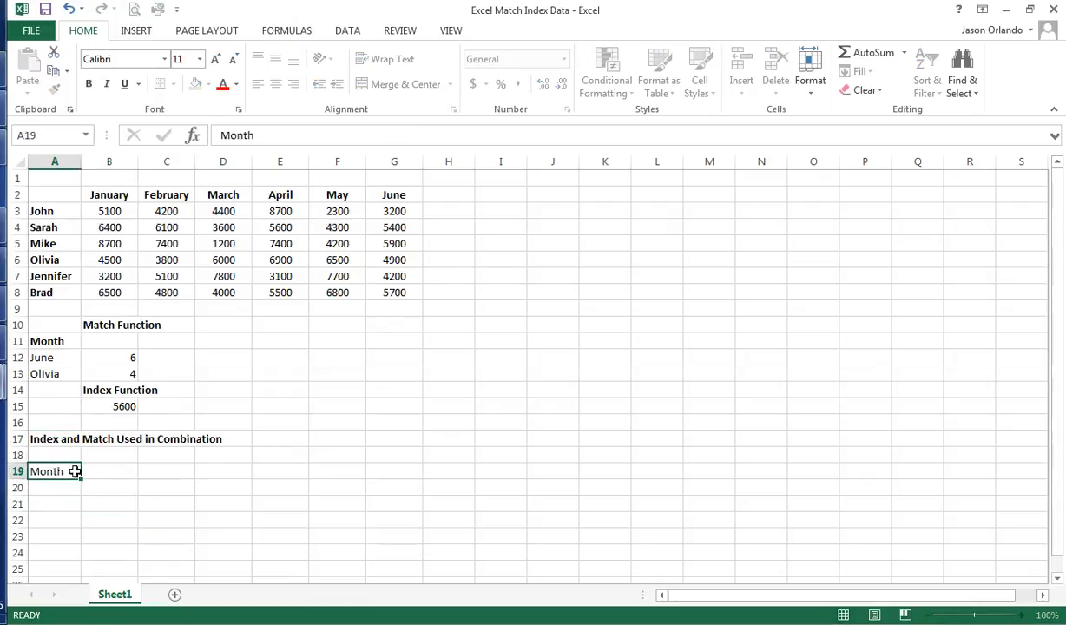
{"action": "key", "text": "Return"}
{"action": "key", "text": "Up"}
{"action": "key", "text": "Right"}
{"action": "type", "text": "Rep"}
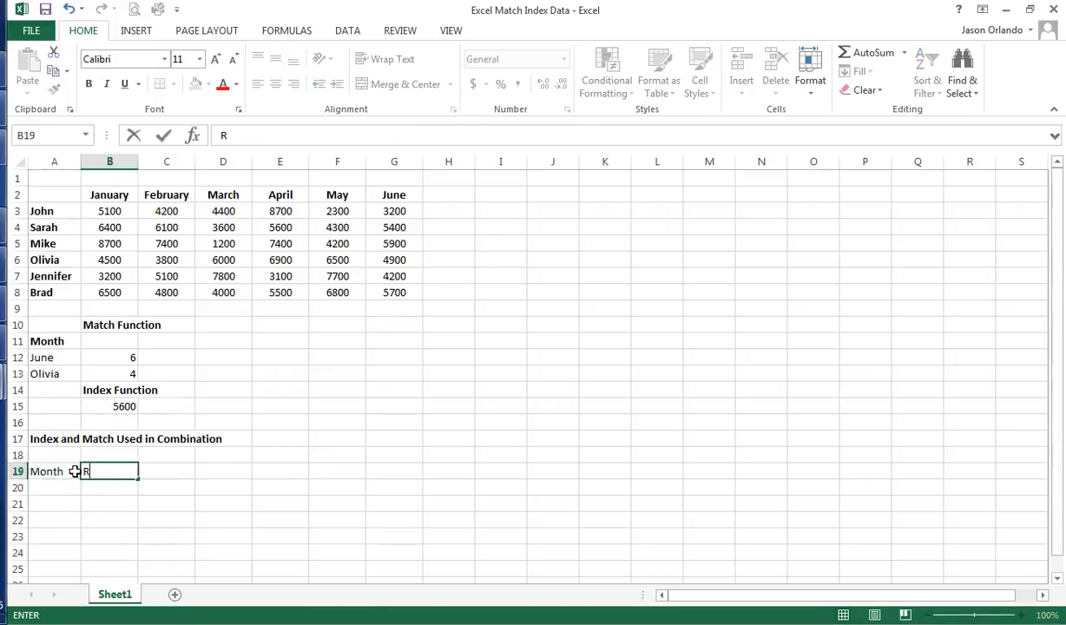
{"action": "key", "text": "Return"}
{"action": "key", "text": "Left"}
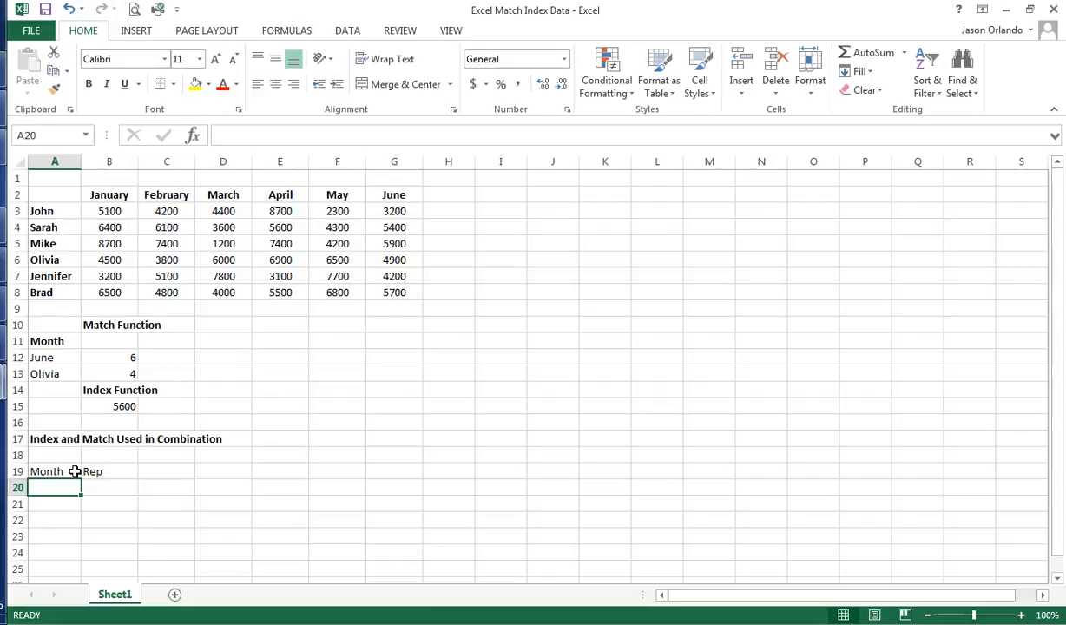
Swap the two column labels so that A19 reads Rep and B19 reads Month
{"action": "left_click", "coordinate": [76, 471]}
{"action": "type", "text": "Rep"}
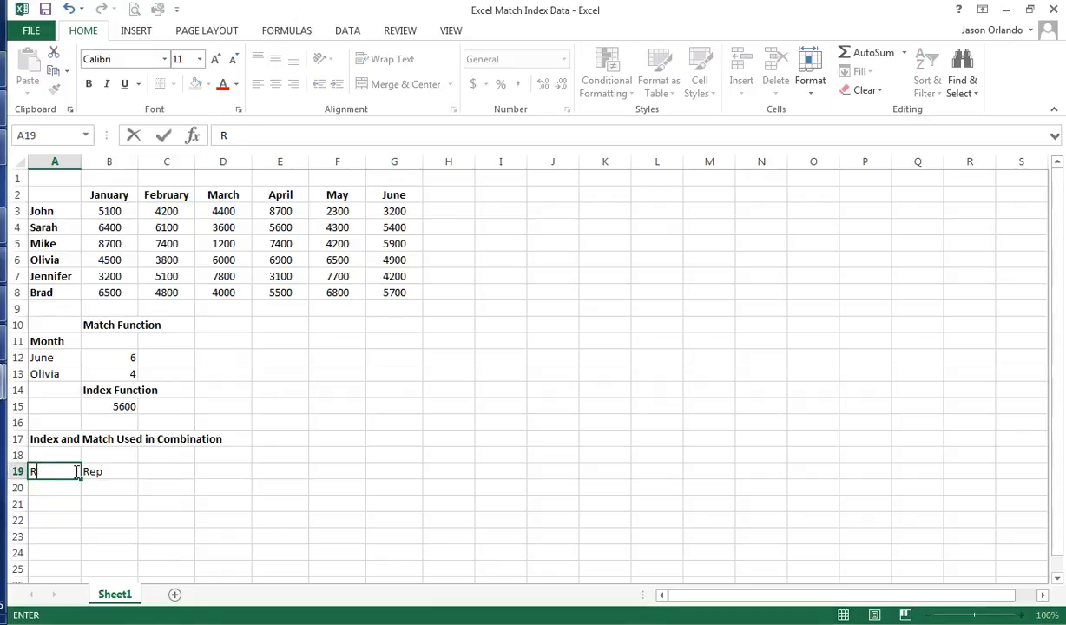
{"action": "key", "text": "Tab"}
{"action": "type", "text": "Month"}
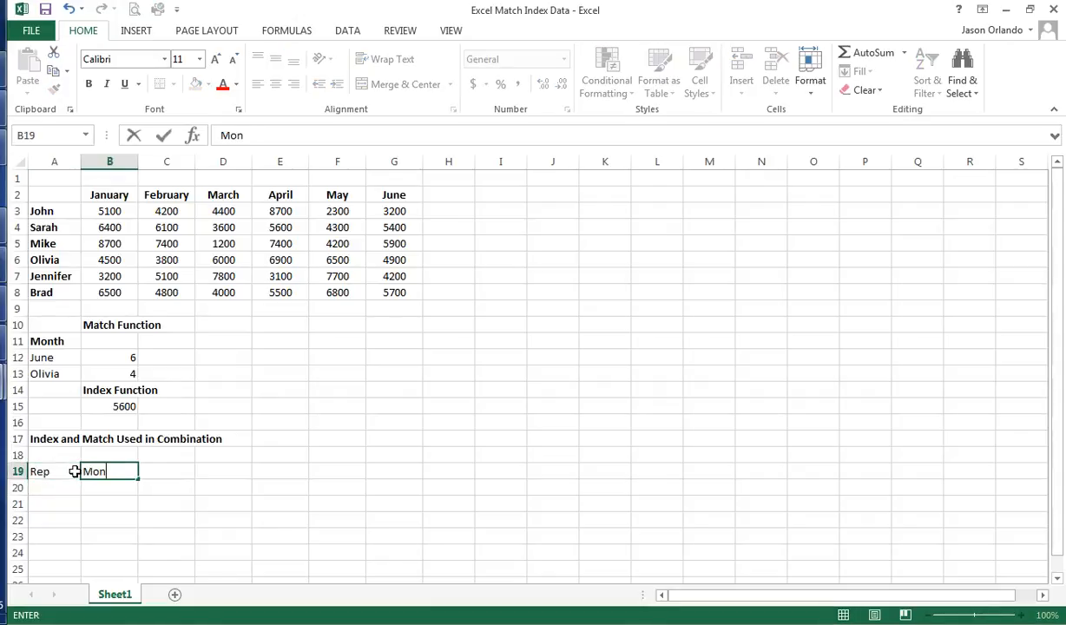
{"action": "key", "text": "Return"}
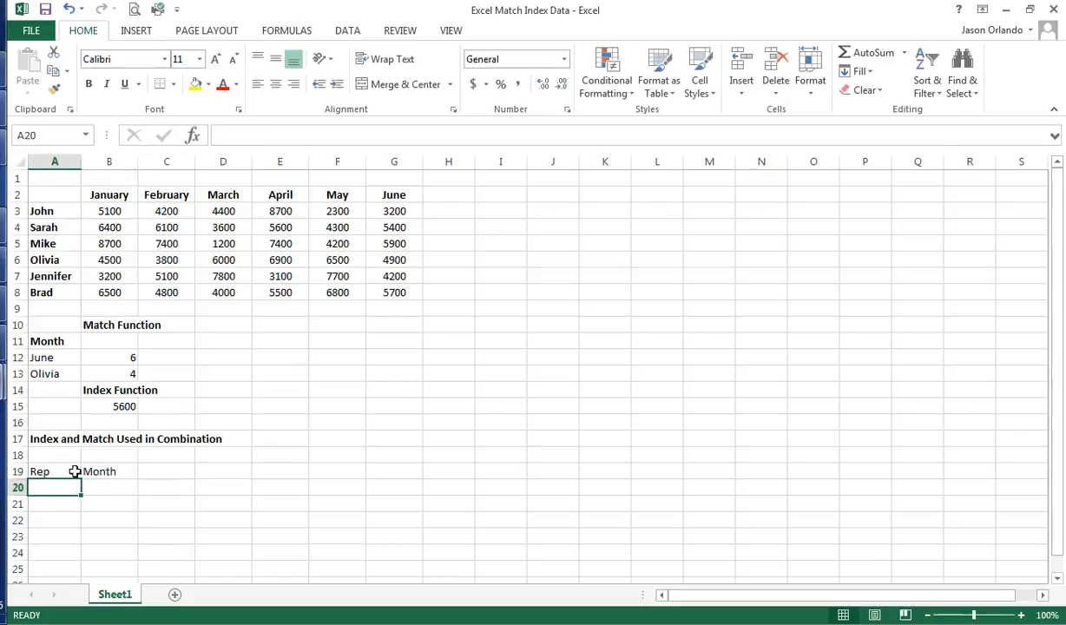
Enter the rep's name from A4 in A20 and the month April in B20 as lookup values
{"action": "type", "text": "S"}
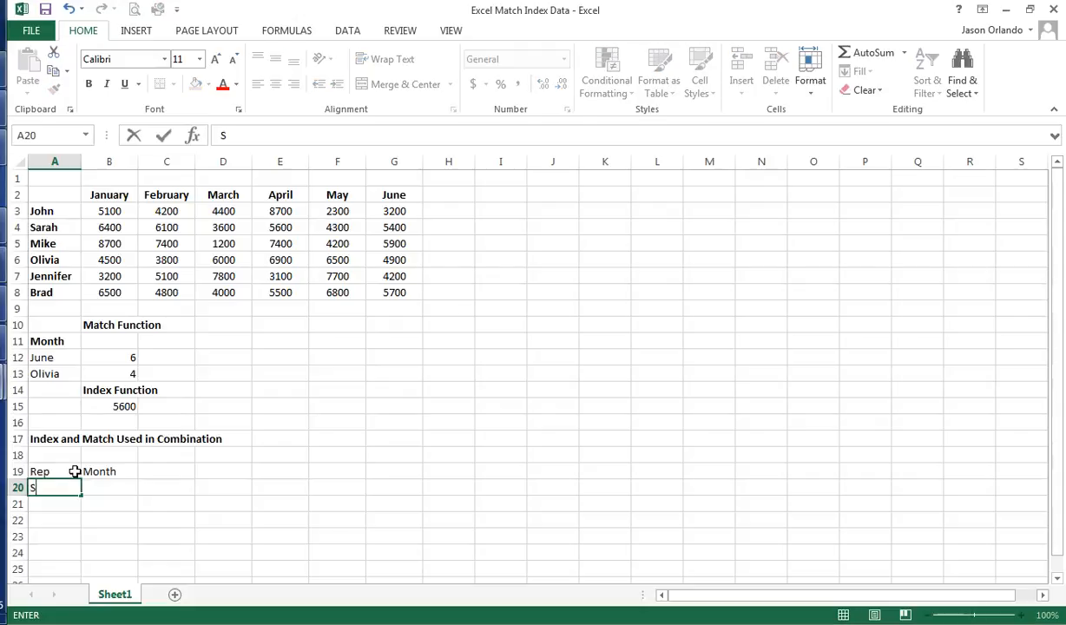
{"action": "type", "text": "arah"}
{"action": "key", "text": "Return"}
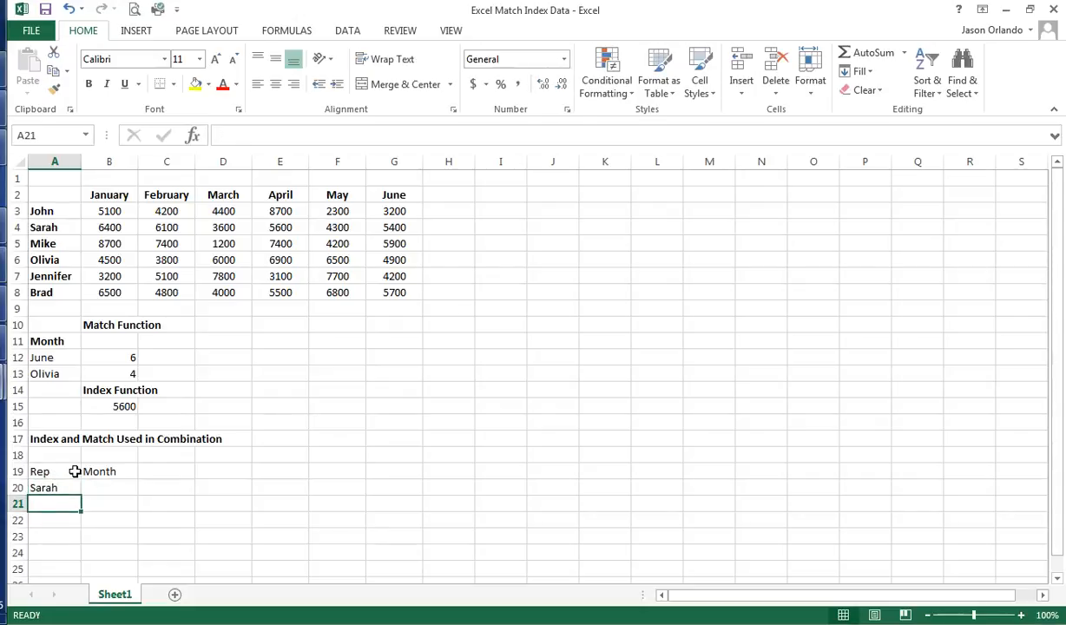
{"action": "key", "text": "Up"}
{"action": "key", "text": "Right"}
{"action": "type", "text": "April"}
{"action": "key", "text": "Return"}
Start an INDEX formula in C20 with B3:G8 as its array
{"action": "key", "text": "Up"}
{"action": "key", "text": "Right"}
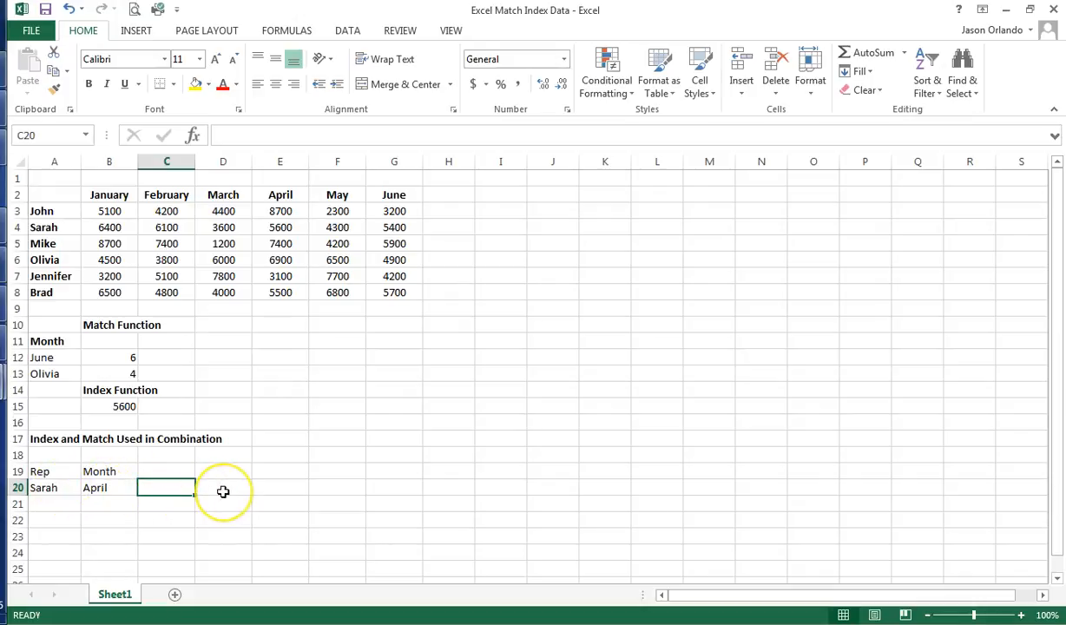
{"action": "type", "text": "="}
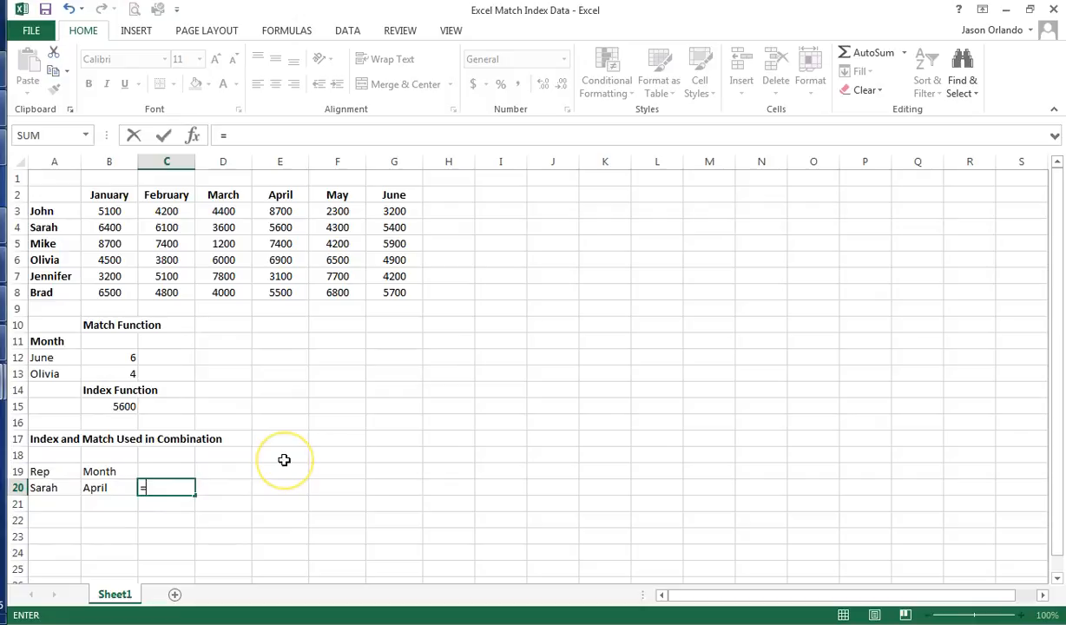
{"action": "type", "text": "index("}
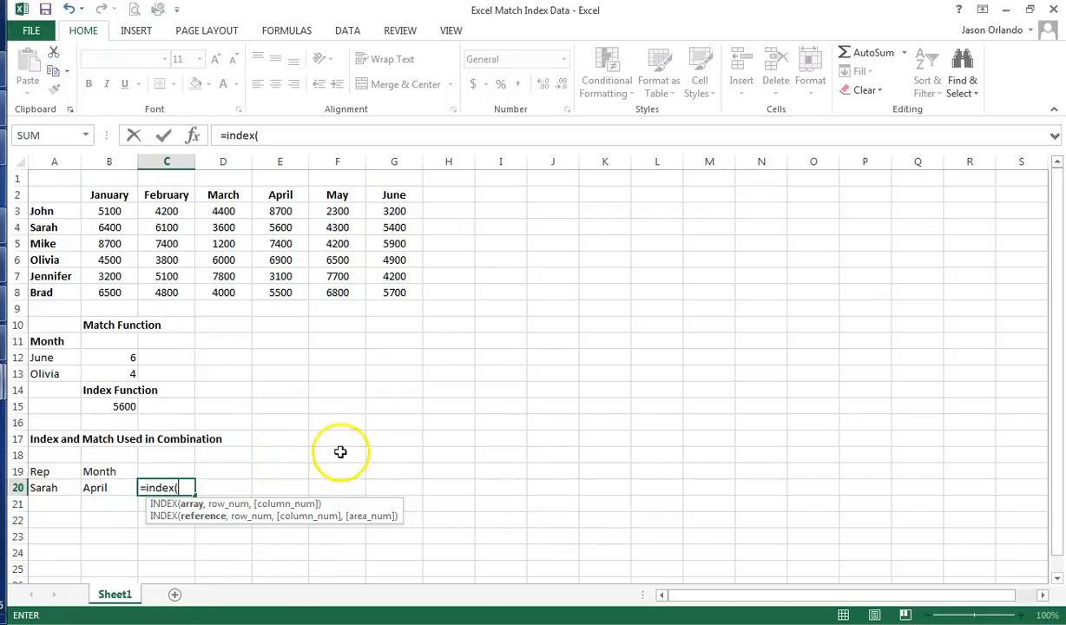
{"action": "left_click_drag", "start_coordinate": [107, 211], "coordinate": [379, 288]}
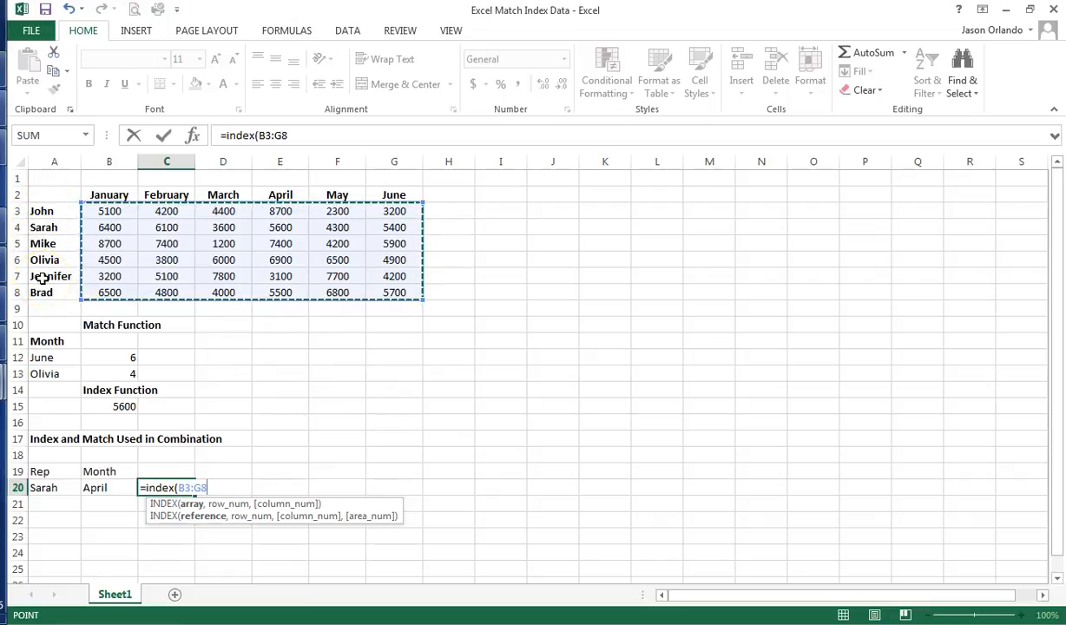
{"action": "type", "text": ","}
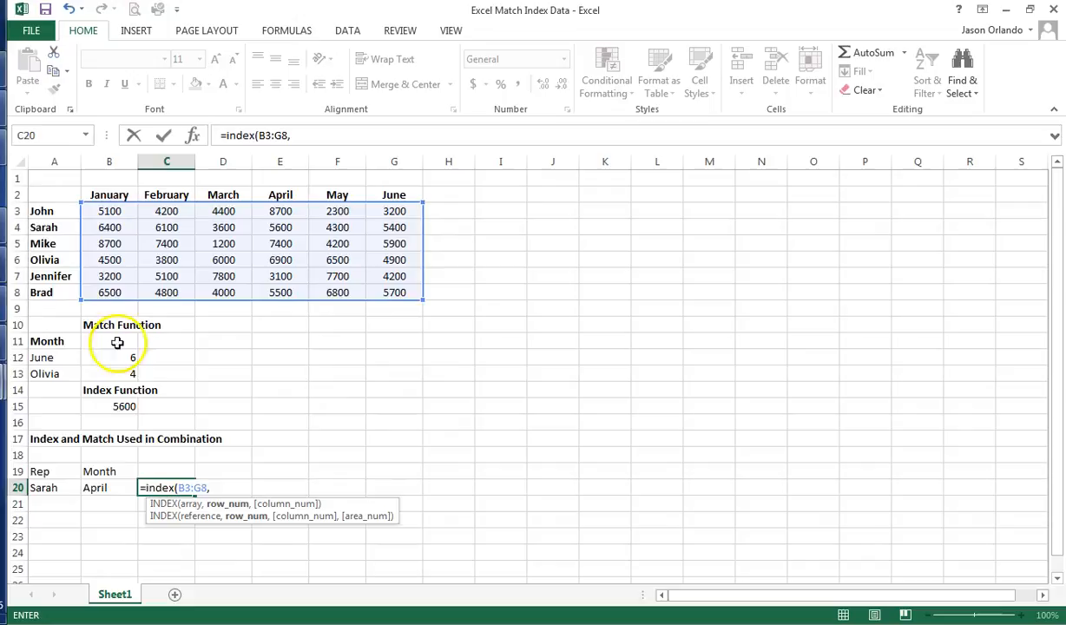
Add match(A20,A3:A8,0) as the row number argument of the INDEX formula in C20
{"action": "type", "text": "match("}
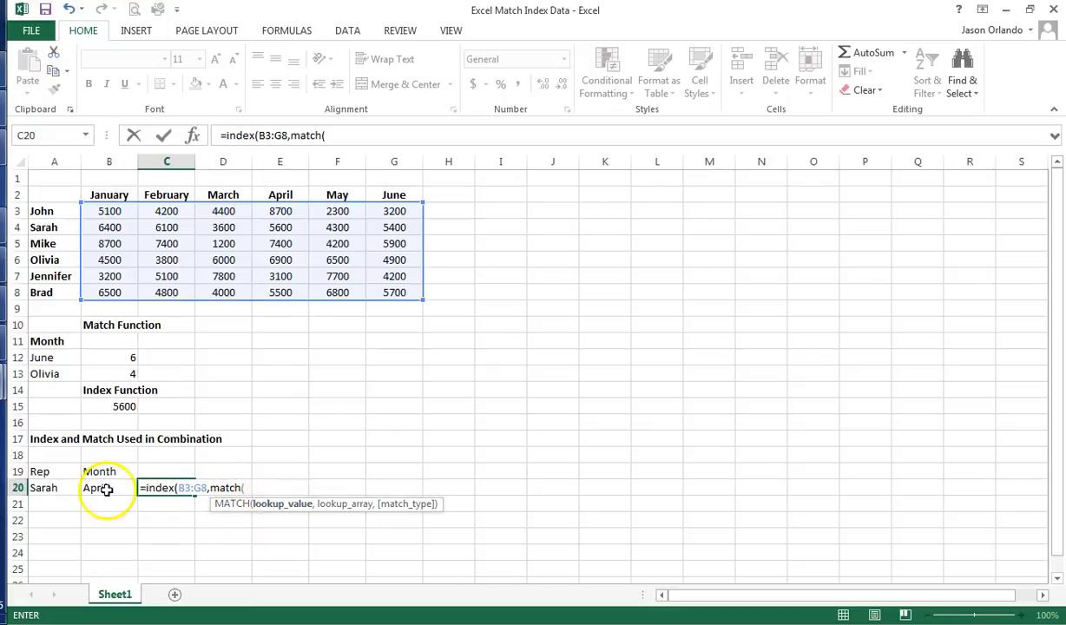
{"action": "left_click", "coordinate": [49, 487]}
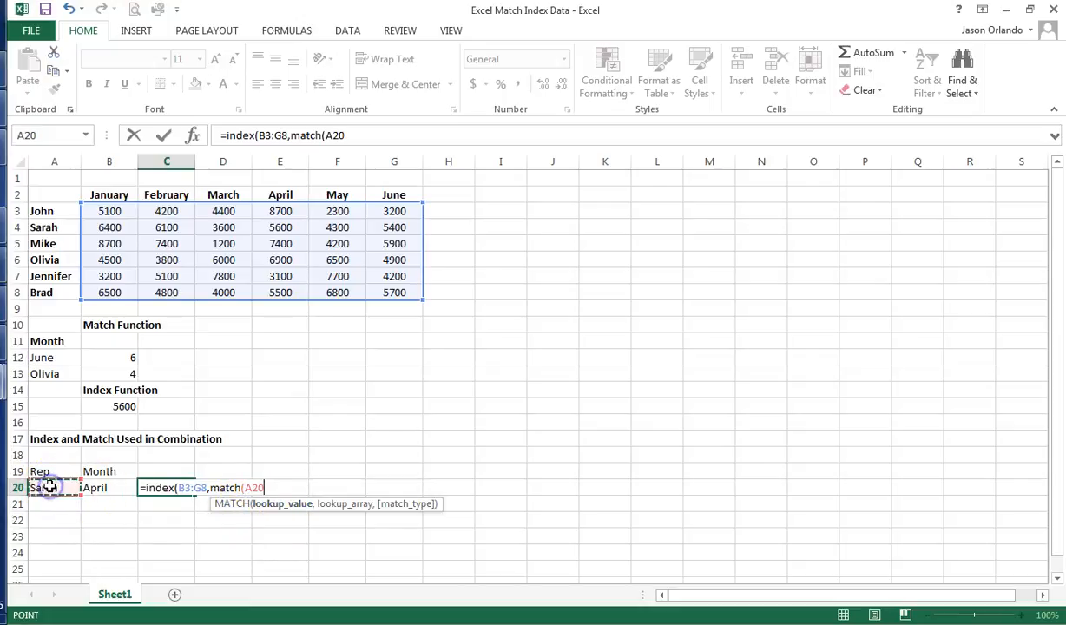
{"action": "type", "text": ","}
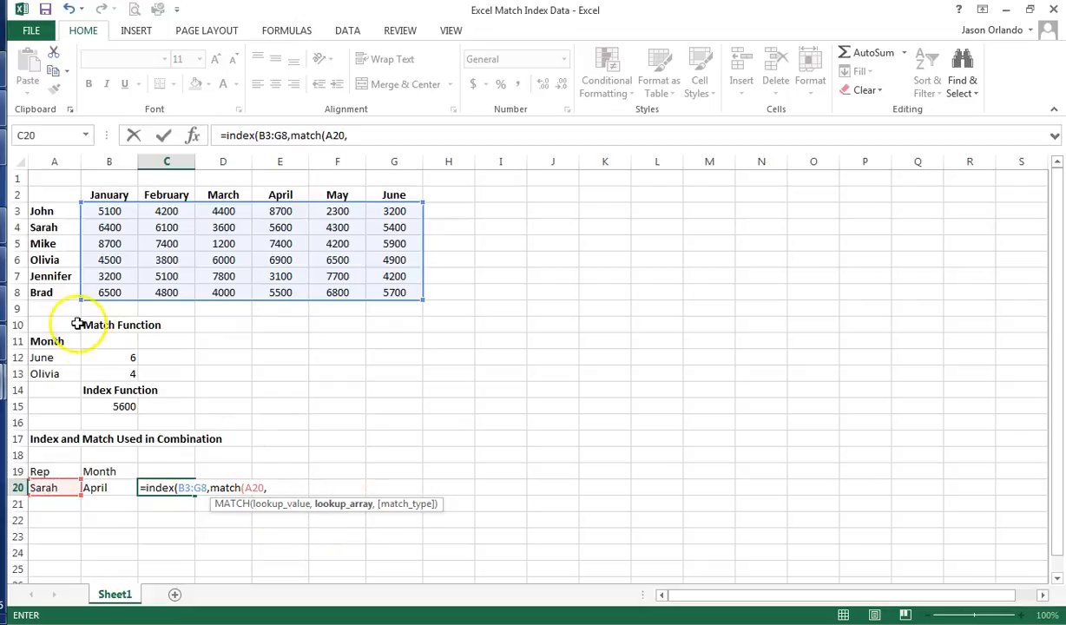
{"action": "left_click_drag", "start_coordinate": [43, 211], "coordinate": [47, 293]}
{"action": "type", "text": ","}
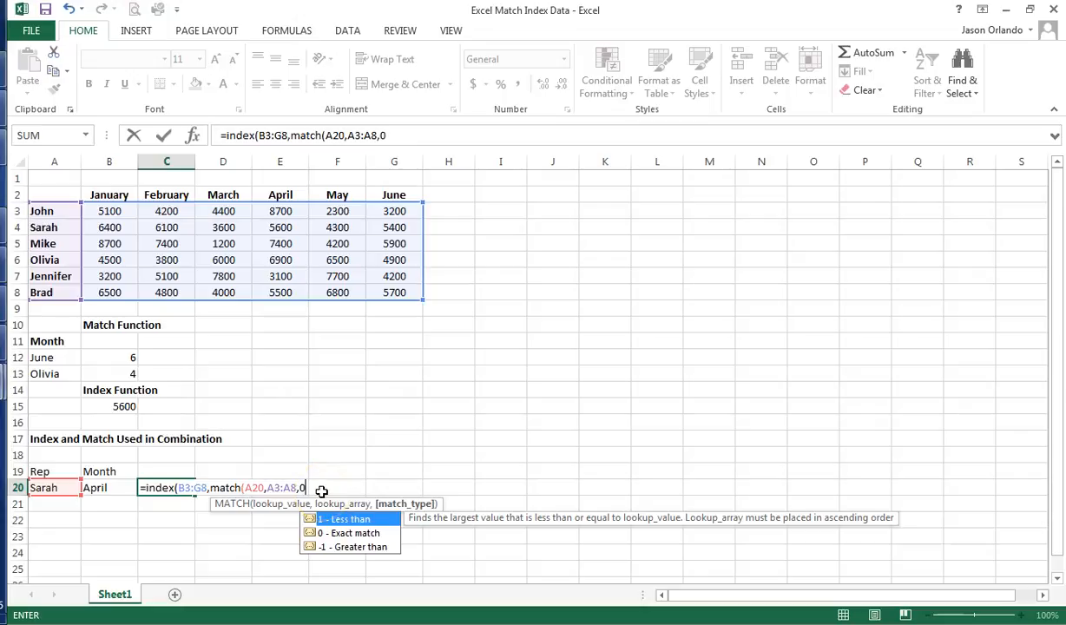
{"action": "type", "text": "0)"}
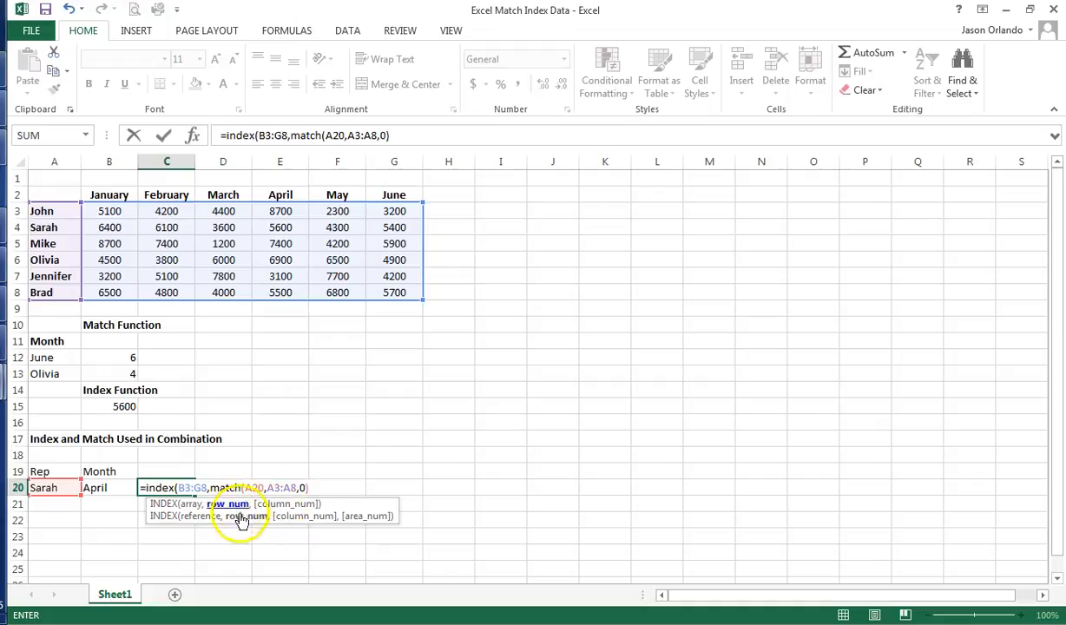
Add match(B20,B2:G2,0) as the column number argument and complete the INDEX formula in C20
{"action": "type", "text": "),"}
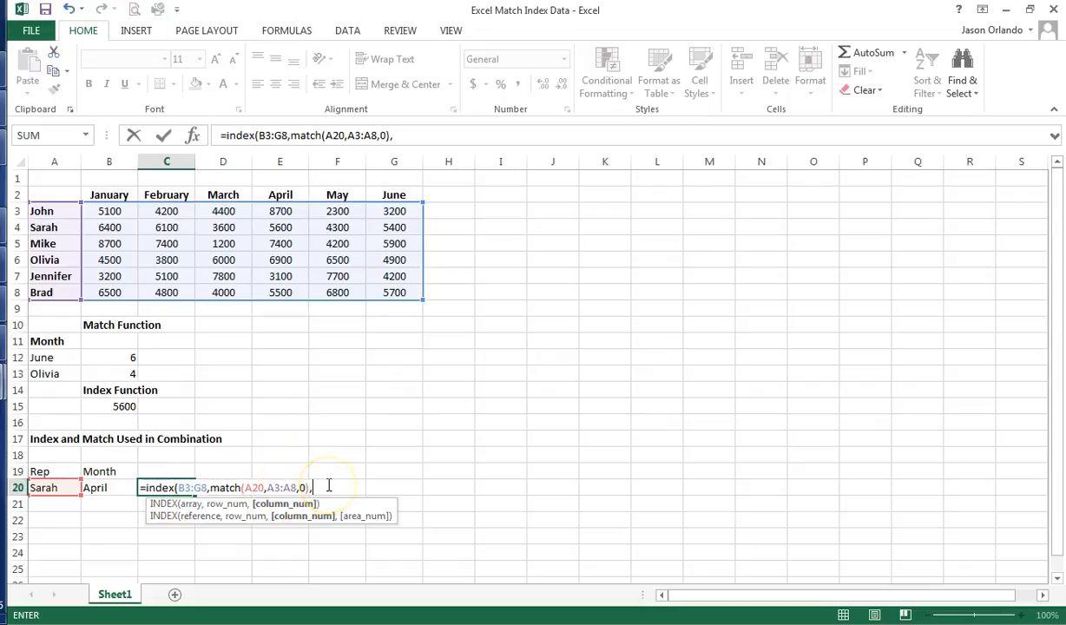
{"action": "type", "text": "match("}
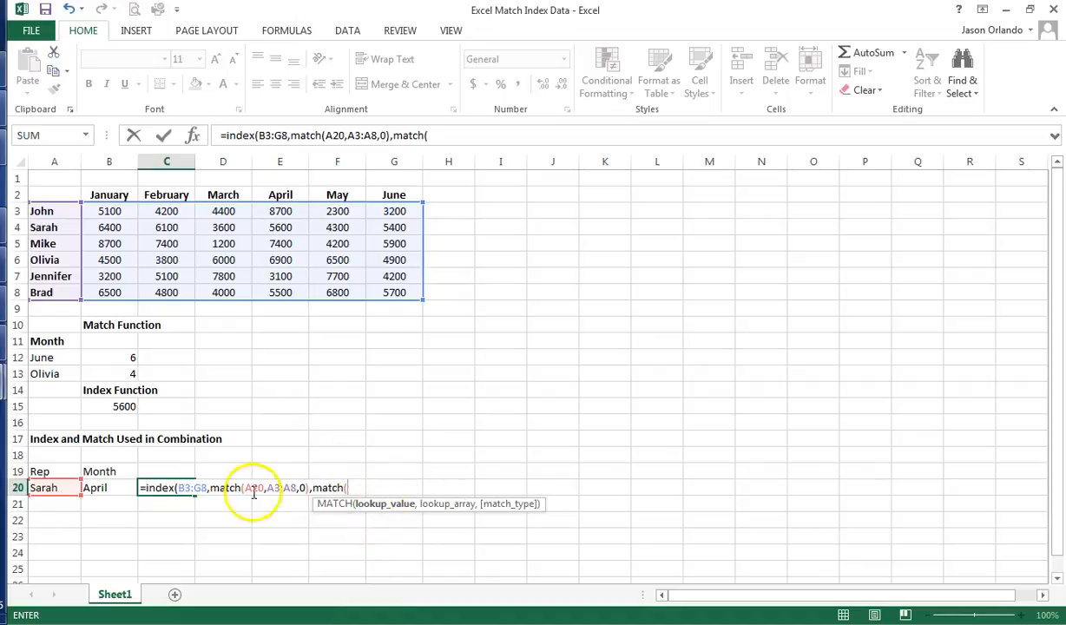
{"action": "left_click", "coordinate": [114, 491]}
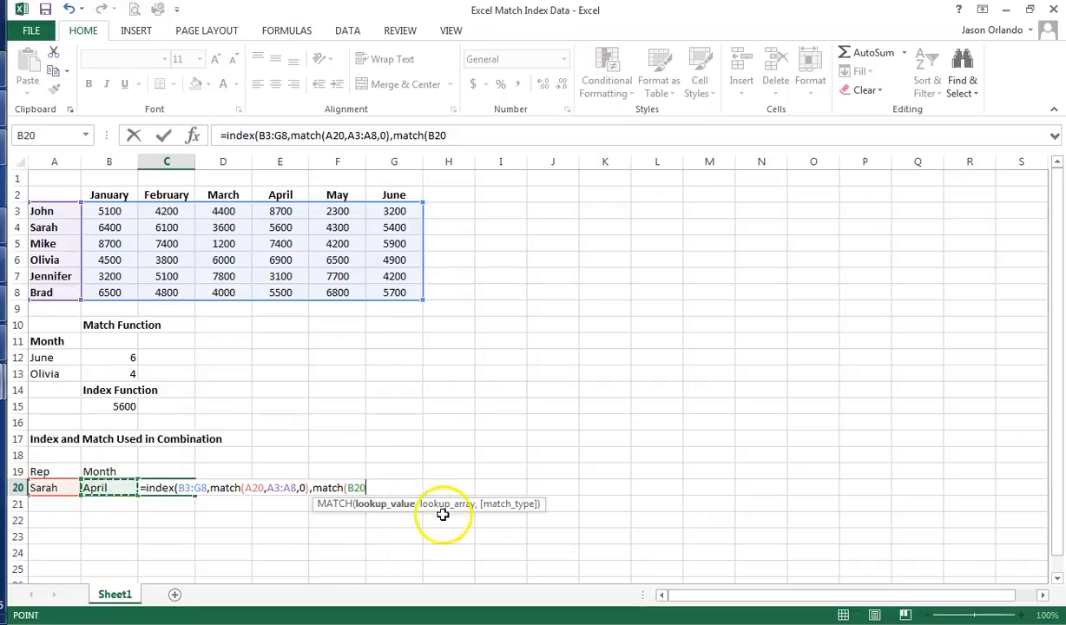
{"action": "type", "text": ","}
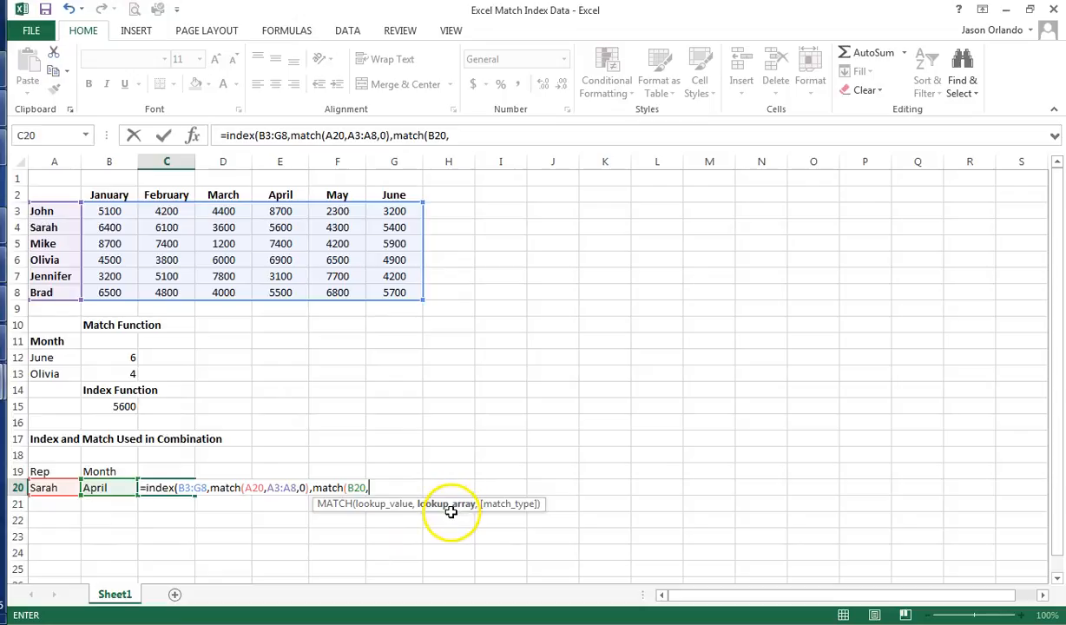
{"action": "left_click", "coordinate": [105, 193]}
{"action": "left_click_drag", "start_coordinate": [105, 192], "coordinate": [415, 195]}
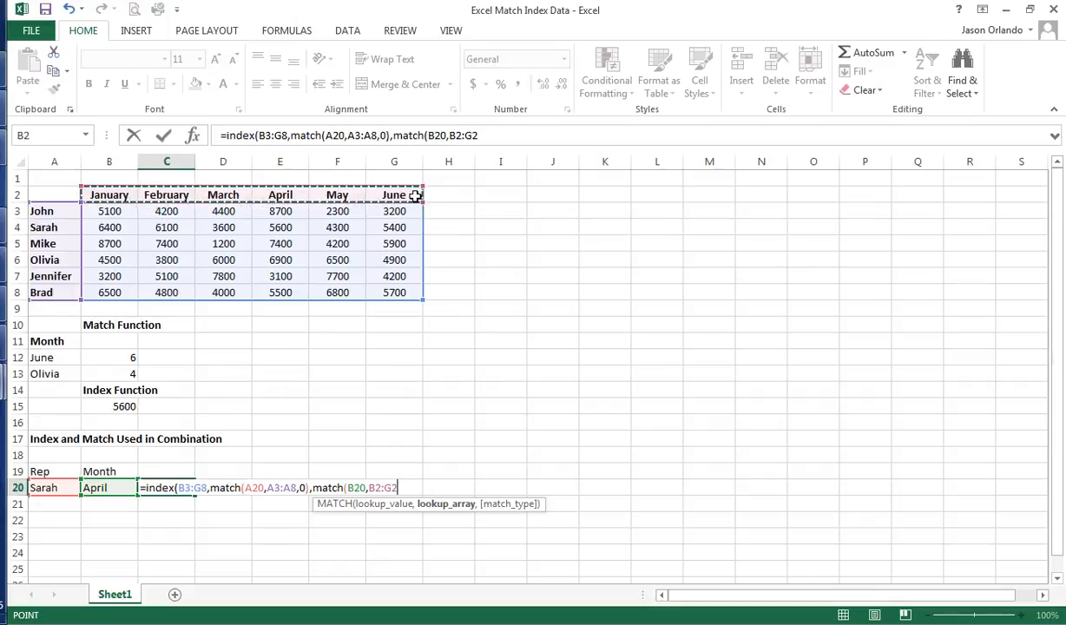
{"action": "type", "text": ","}
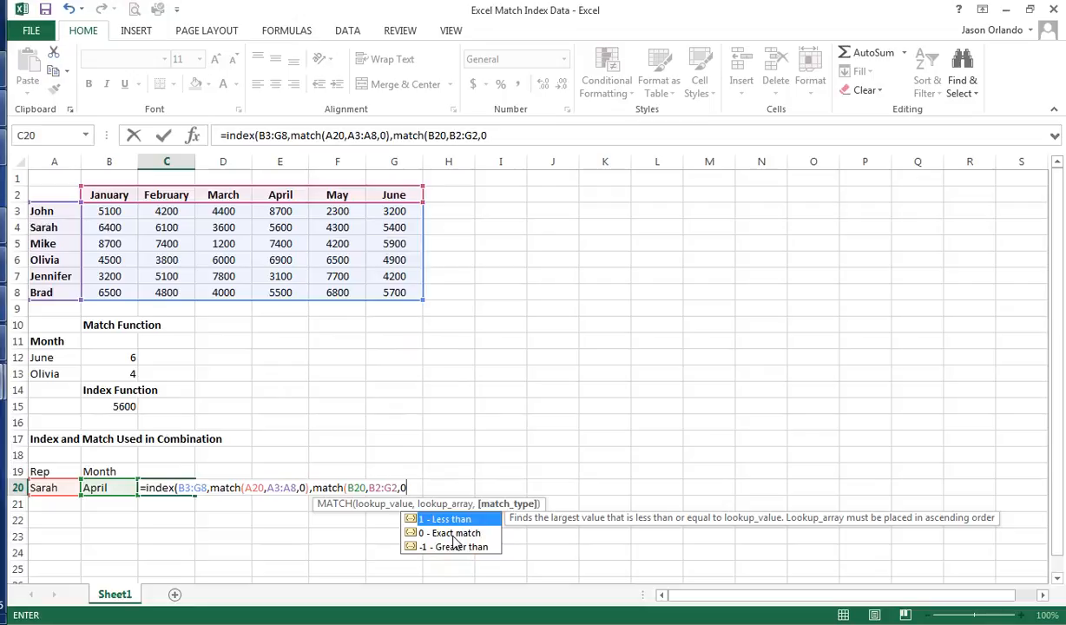
{"action": "type", "text": "0"}
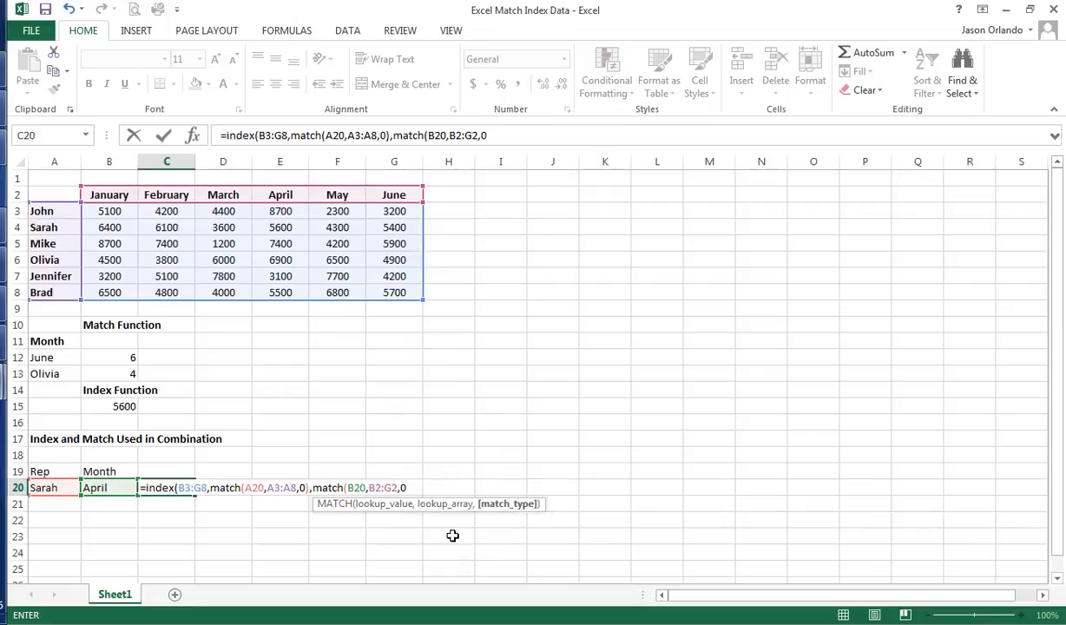
{"action": "type", "text": ")"}
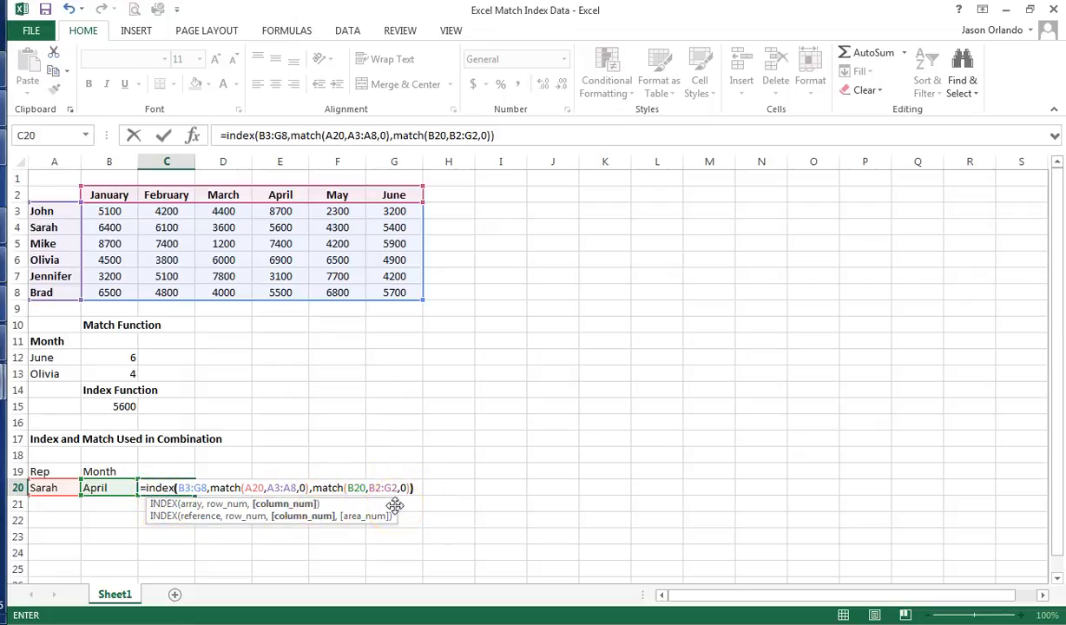
{"action": "left_click", "coordinate": [401, 492]}
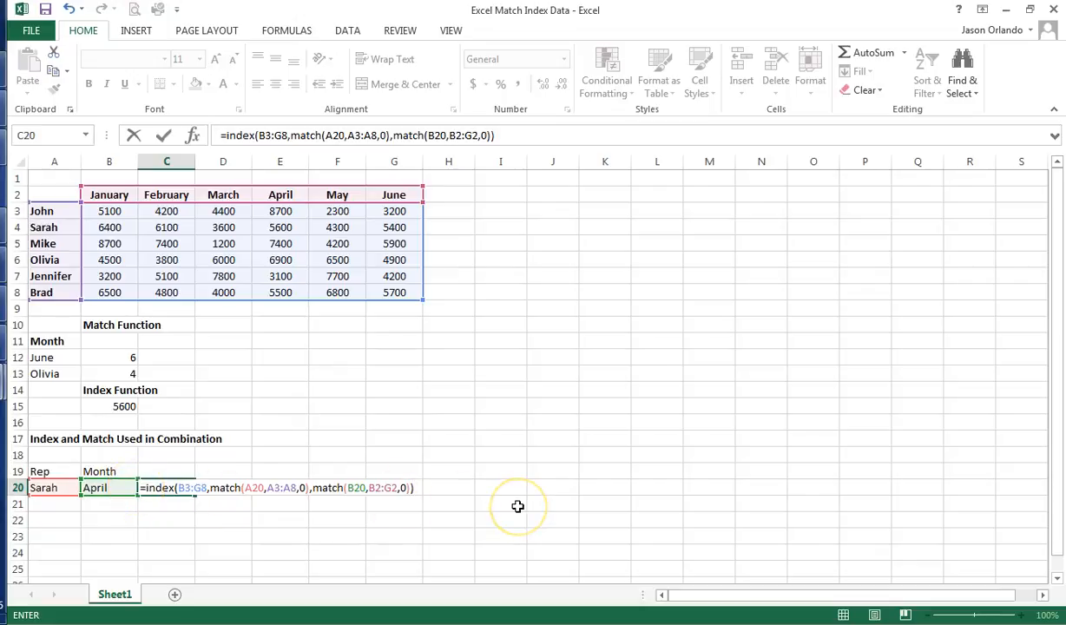
{"action": "key", "text": "Return"}
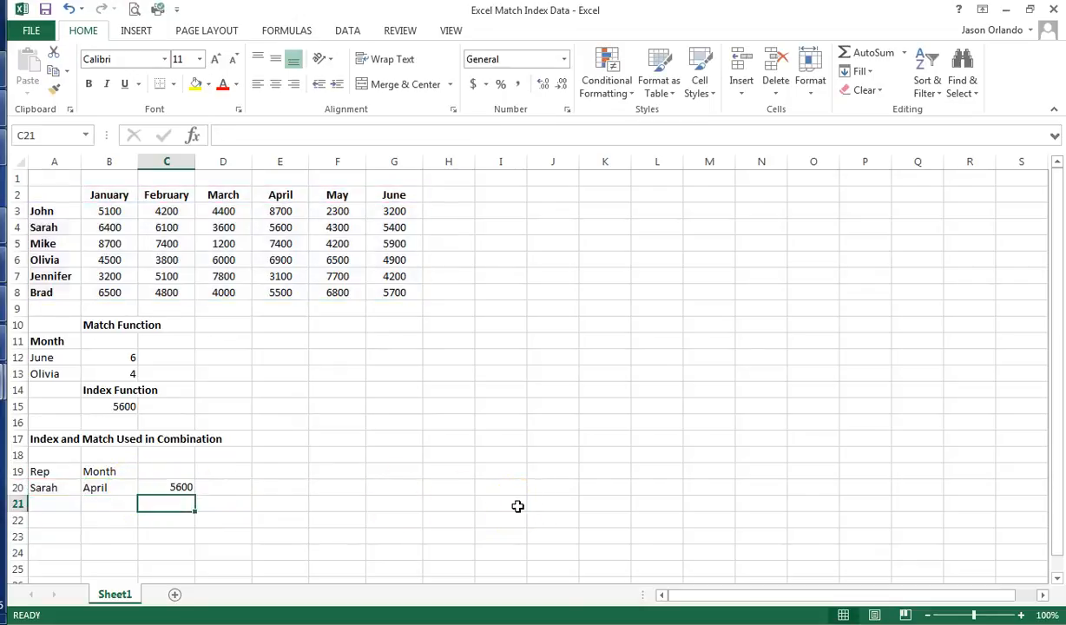
Check the formula result in C20 against the matching April value in E4 of the data table
{"action": "left_click", "coordinate": [177, 488]}
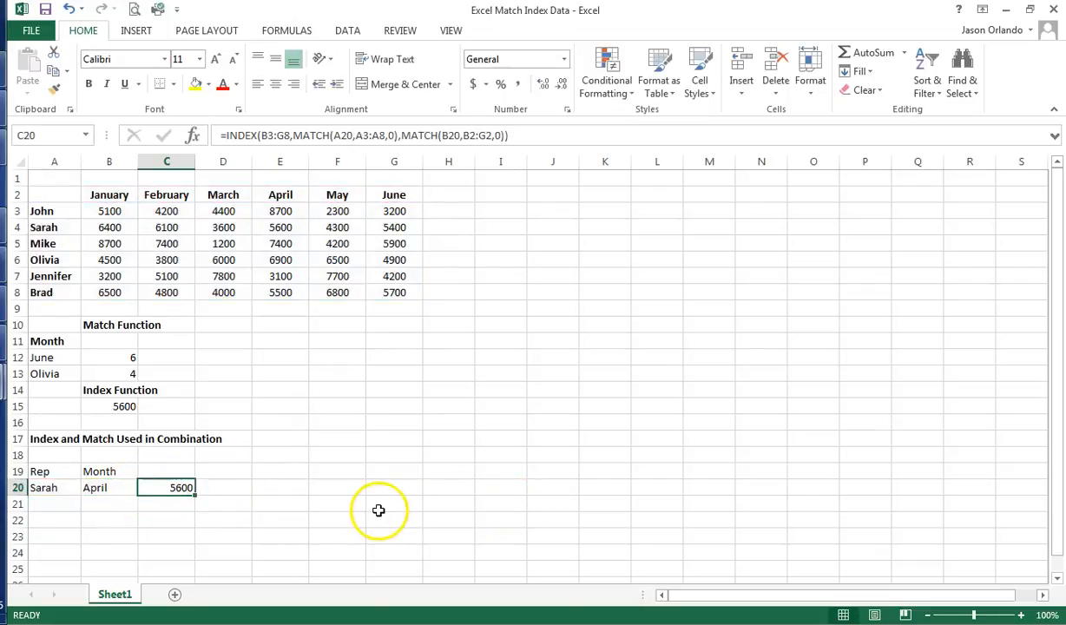
{"action": "left_click", "coordinate": [291, 226]}
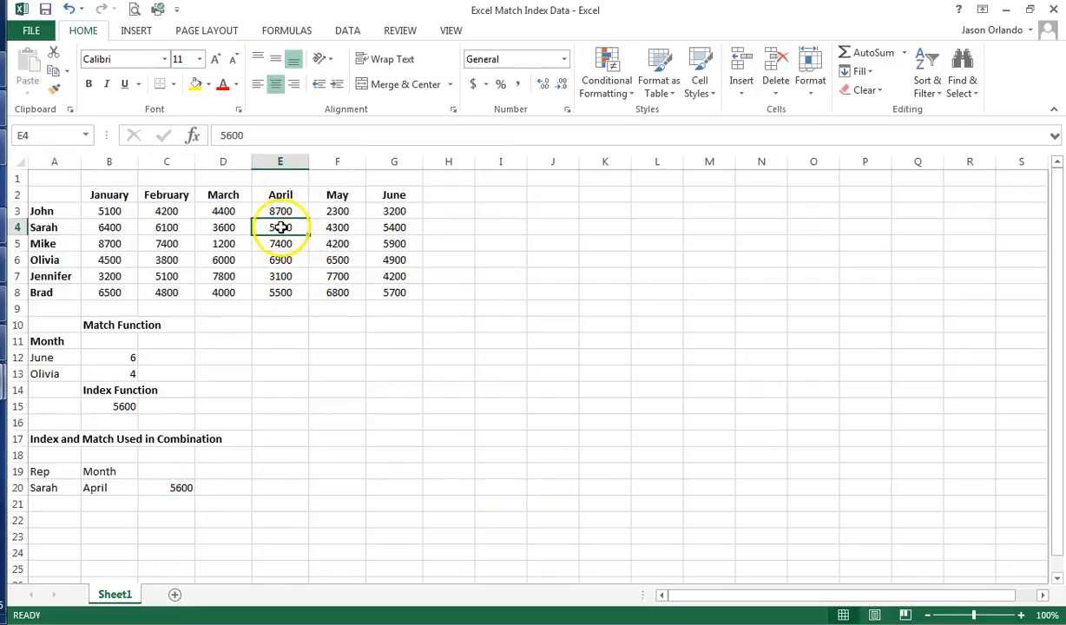
{"action": "left_click", "coordinate": [295, 452]}
Change the lookup month in B20 to May
{"action": "left_click", "coordinate": [90, 489]}
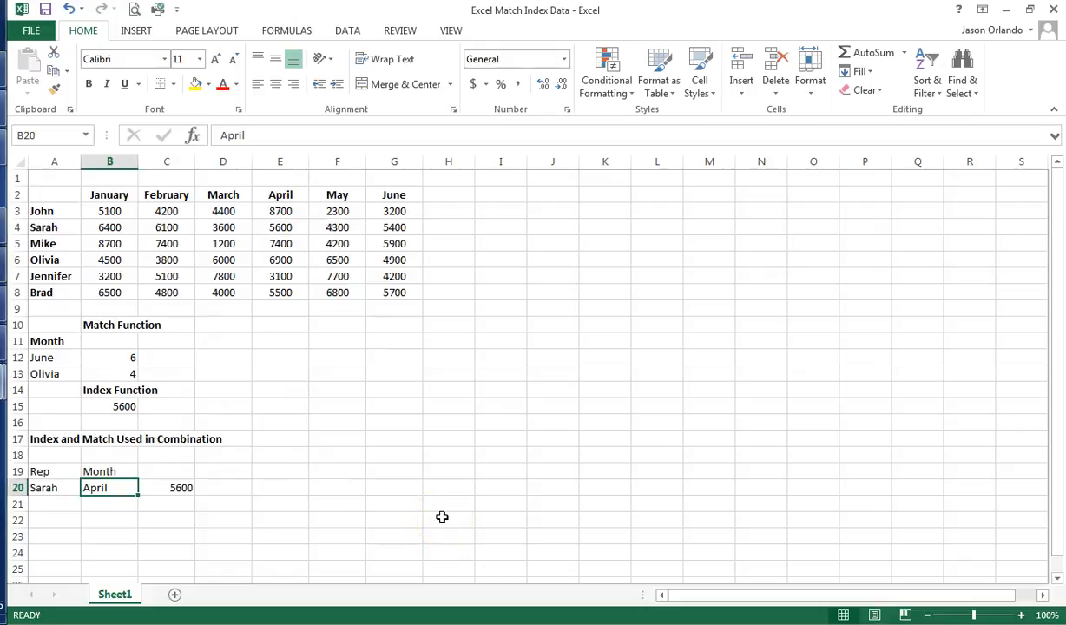
{"action": "type", "text": "Math"}
{"action": "key", "text": "BackSpace"}
{"action": "key", "text": "BackSpace"}
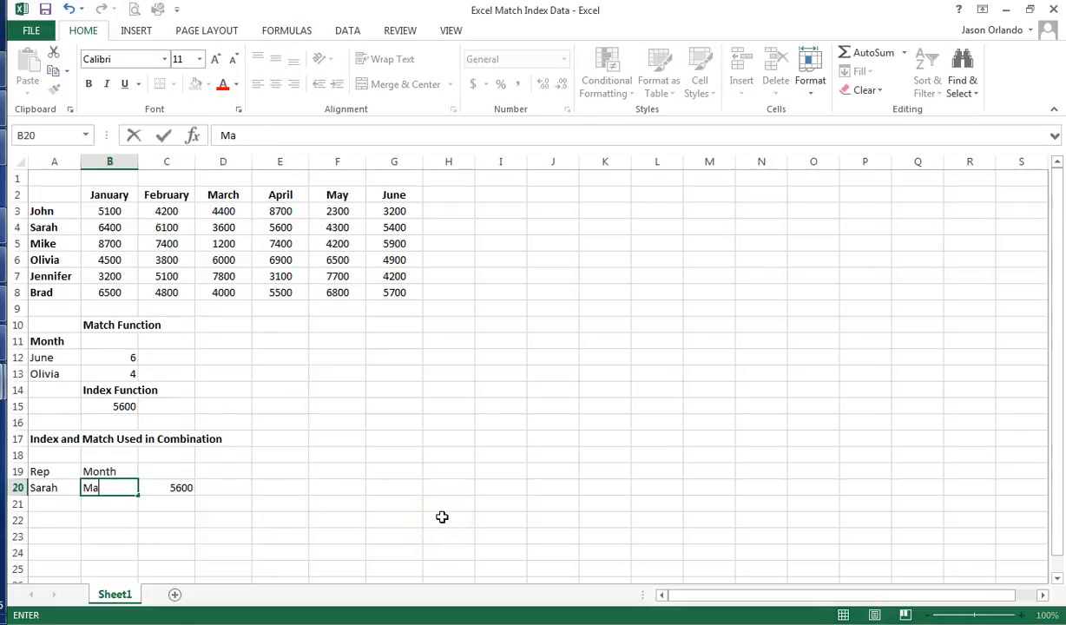
{"action": "type", "text": "y"}
{"action": "key", "text": "Return"}
Test other reps in A20 by entering the name from A7 first and replacing it with the name from A8
{"action": "left_click", "coordinate": [52, 487]}
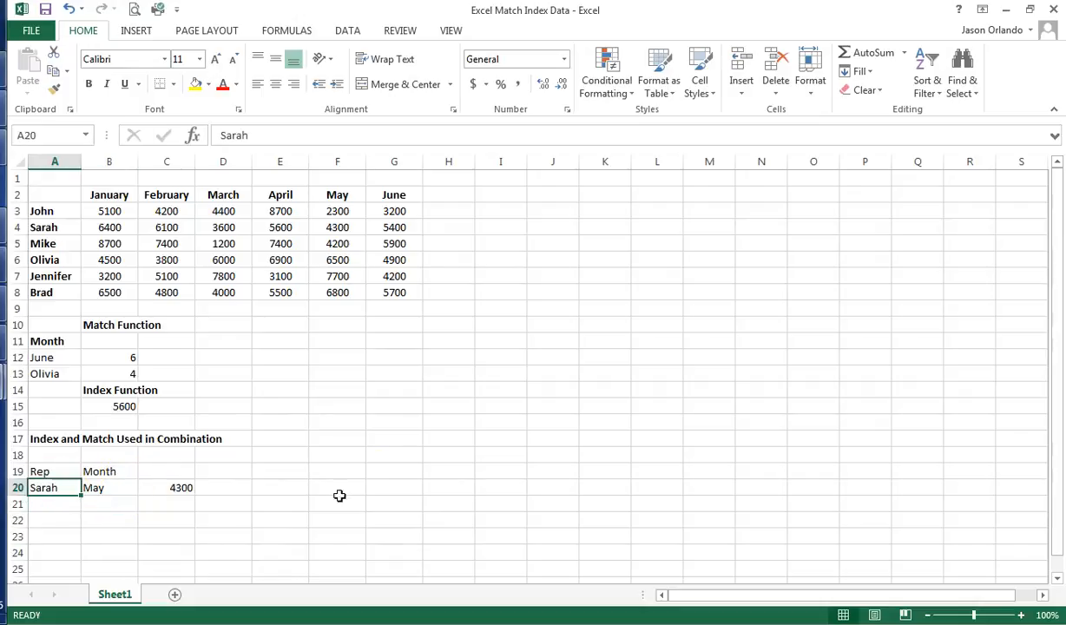
{"action": "type", "text": "Jennifer"}
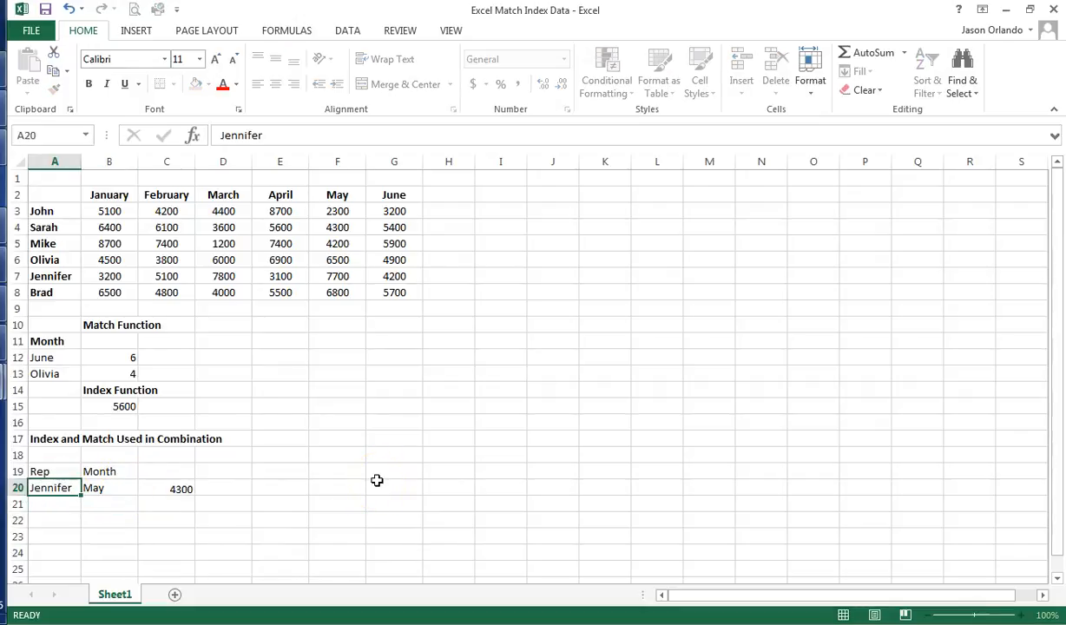
{"action": "key", "text": "Return"}
{"action": "key", "text": "Up"}
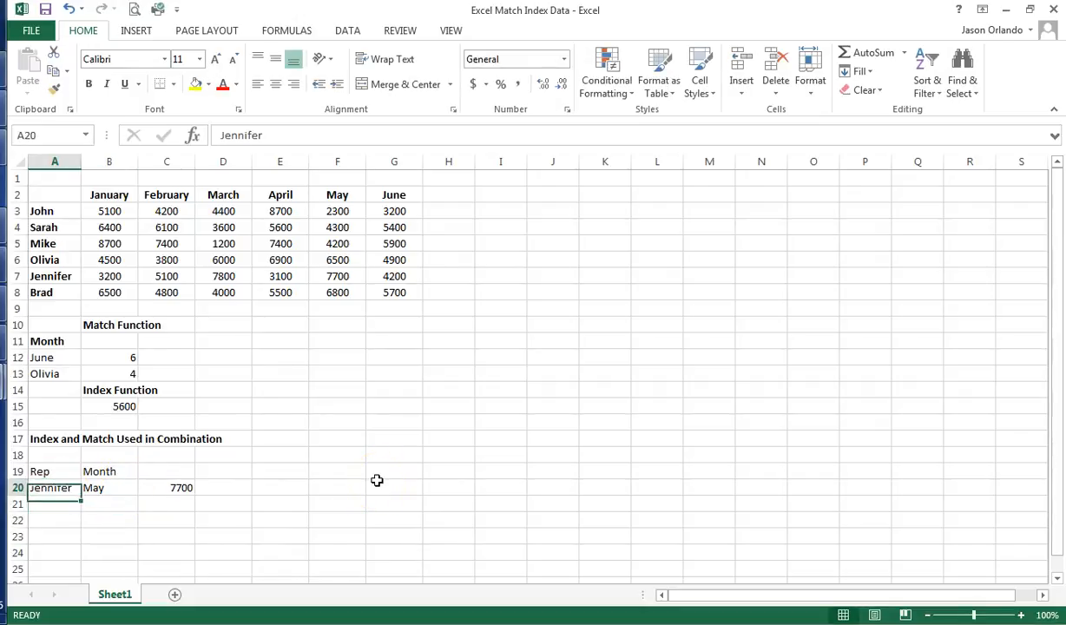
{"action": "type", "text": "Brad"}
{"action": "key", "text": "Return"}
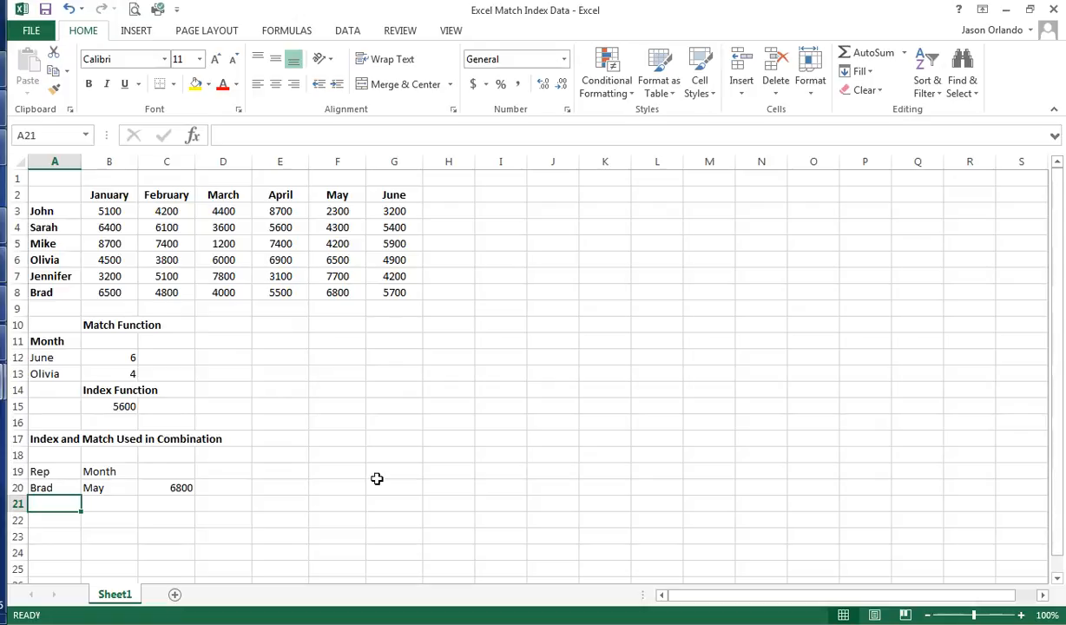
Enter the text vlookup in A22
{"action": "left_click", "coordinate": [67, 520]}
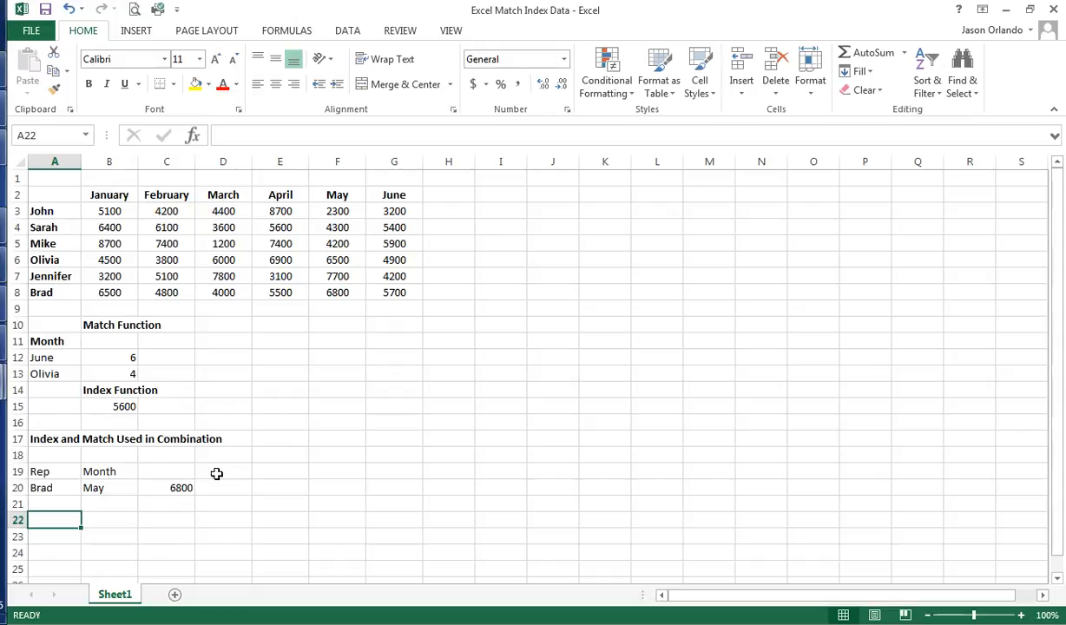
{"action": "type", "text": "vlookup"}
{"action": "key", "text": "Return"}
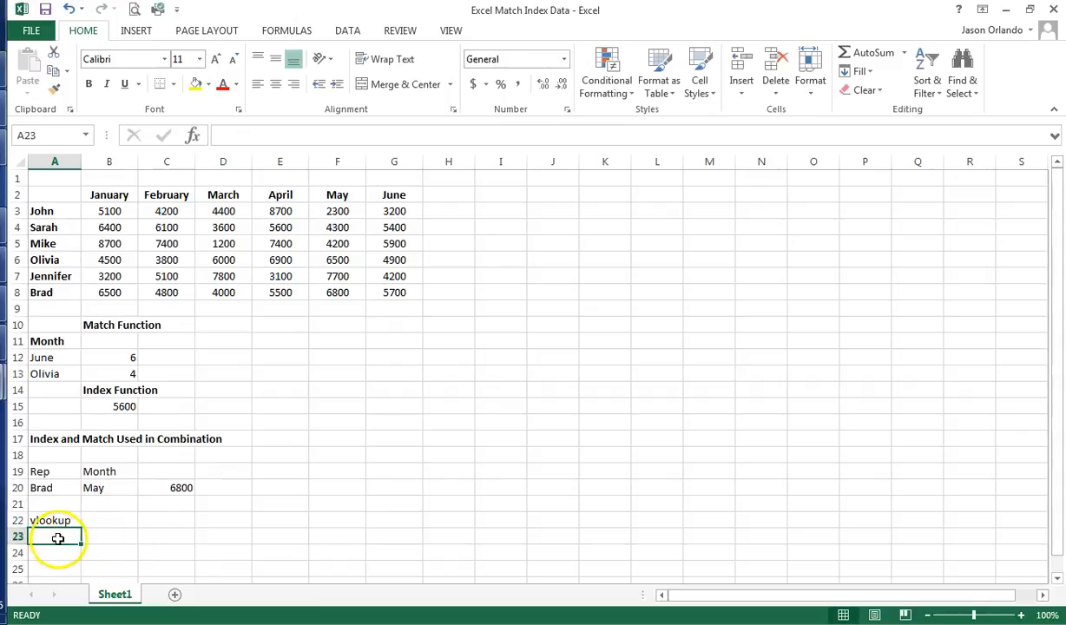
Enter the text hlookup in B22 and clear the cell again
{"action": "left_click", "coordinate": [136, 523]}
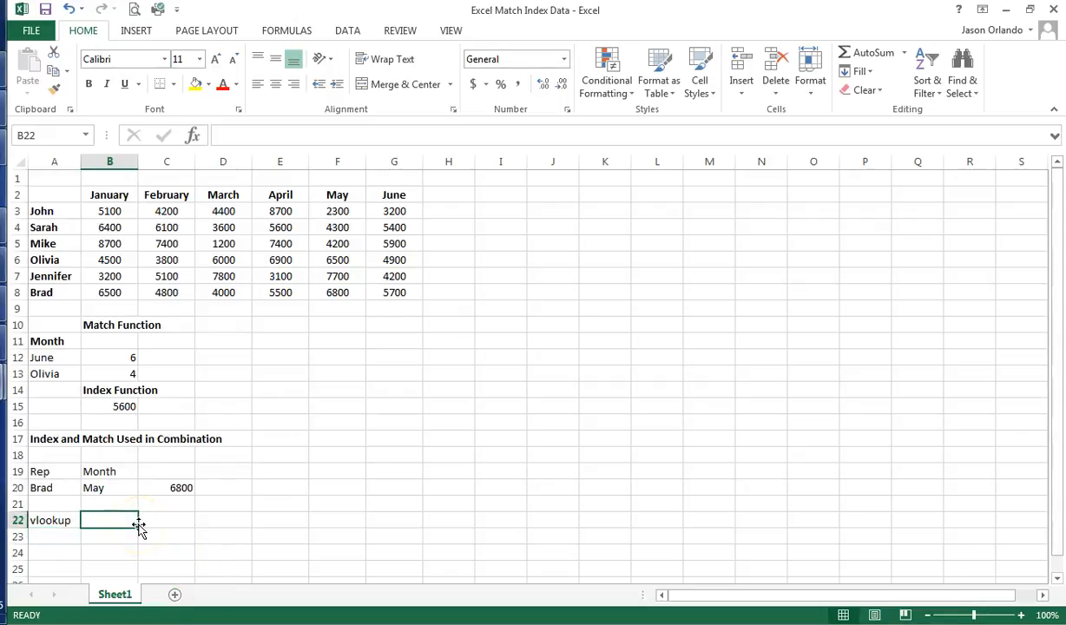
{"action": "type", "text": "hlookup"}
{"action": "key", "text": "Return"}
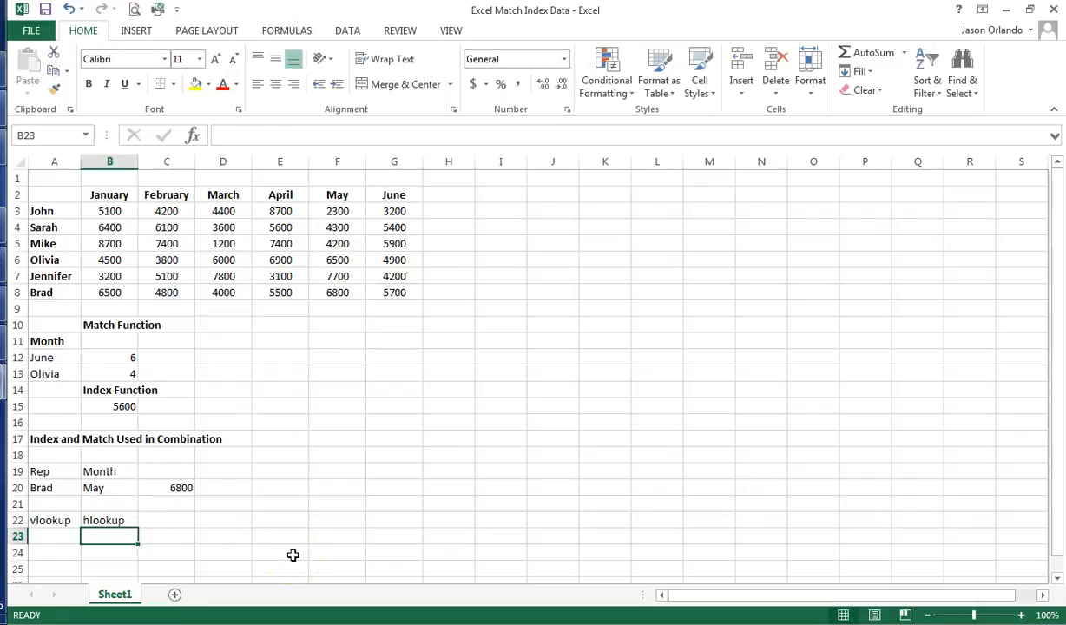
{"action": "left_click", "coordinate": [110, 517]}
{"action": "key", "text": "Delete"}
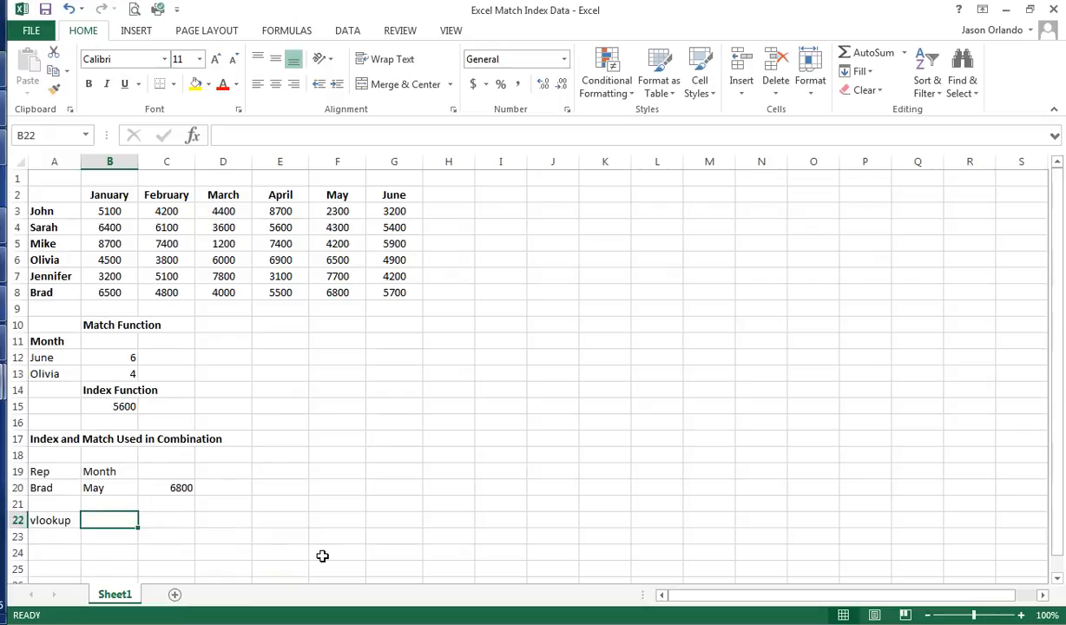